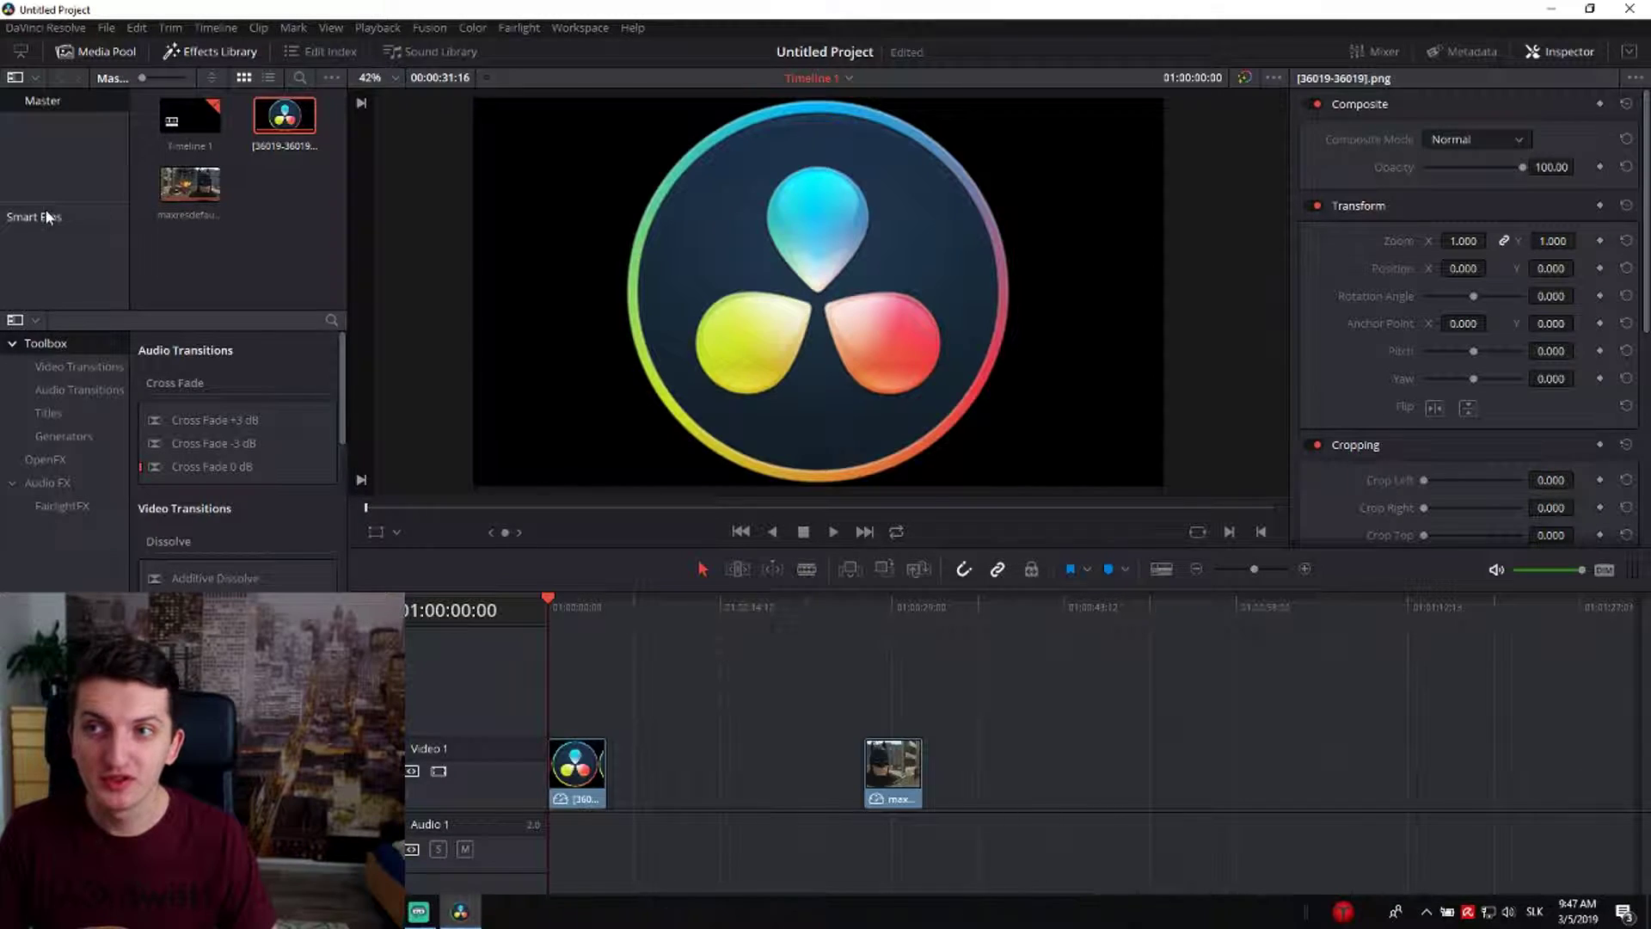
Select the logo clip at the timeline start and set its Zoom to 0.960
click(569, 772)
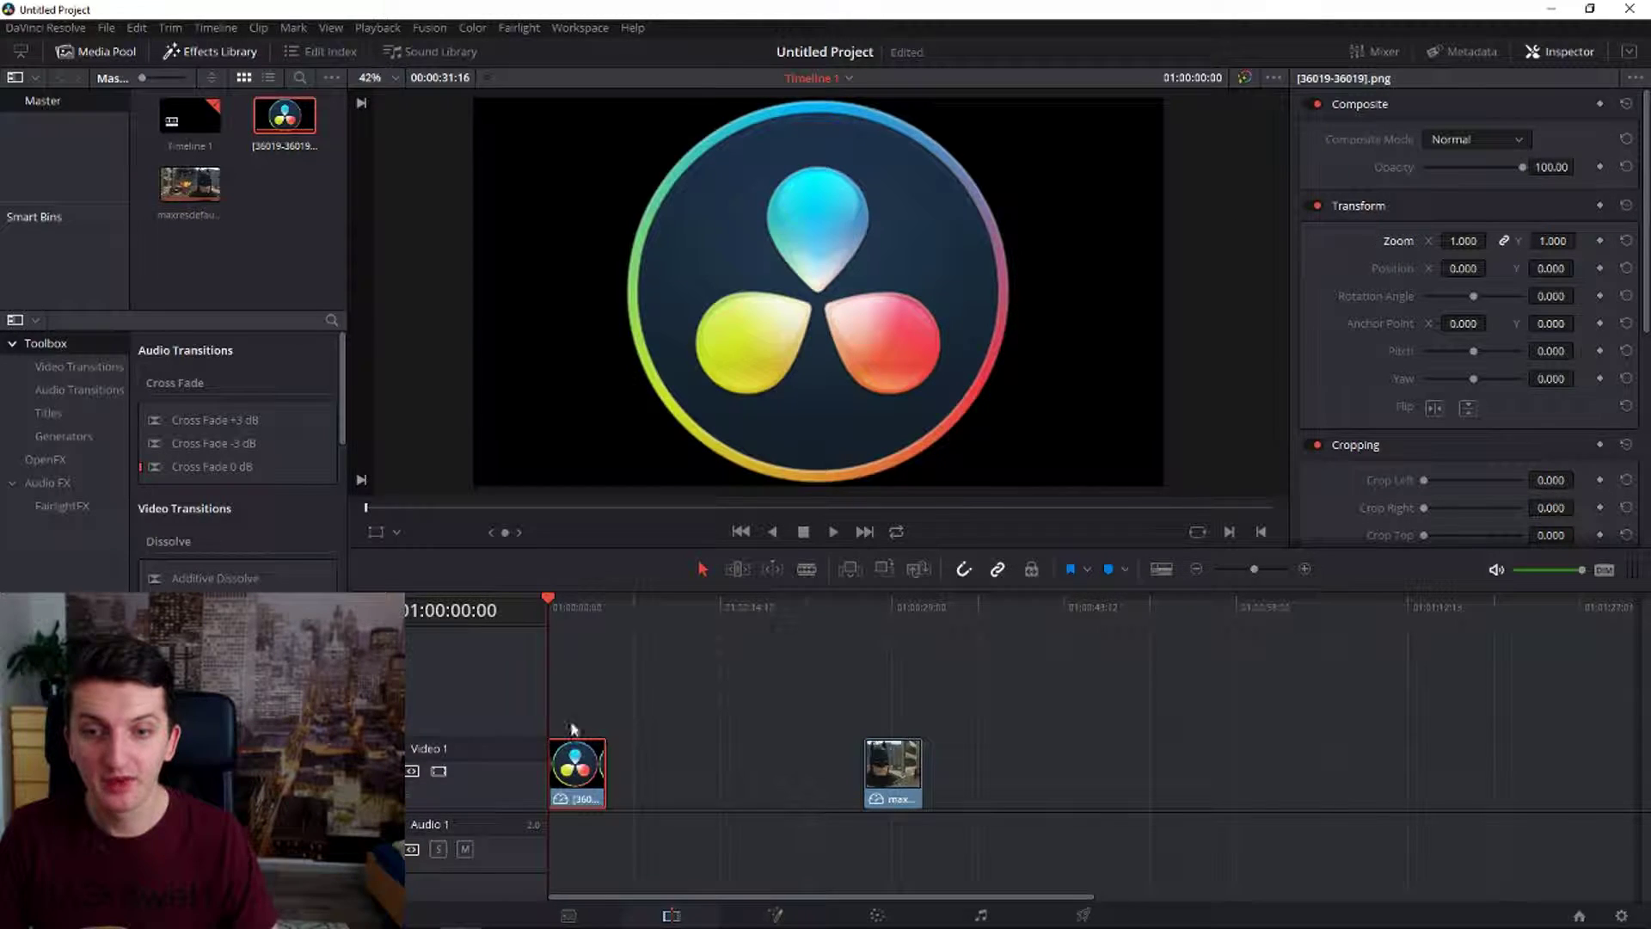
drag(570, 617, 584, 614)
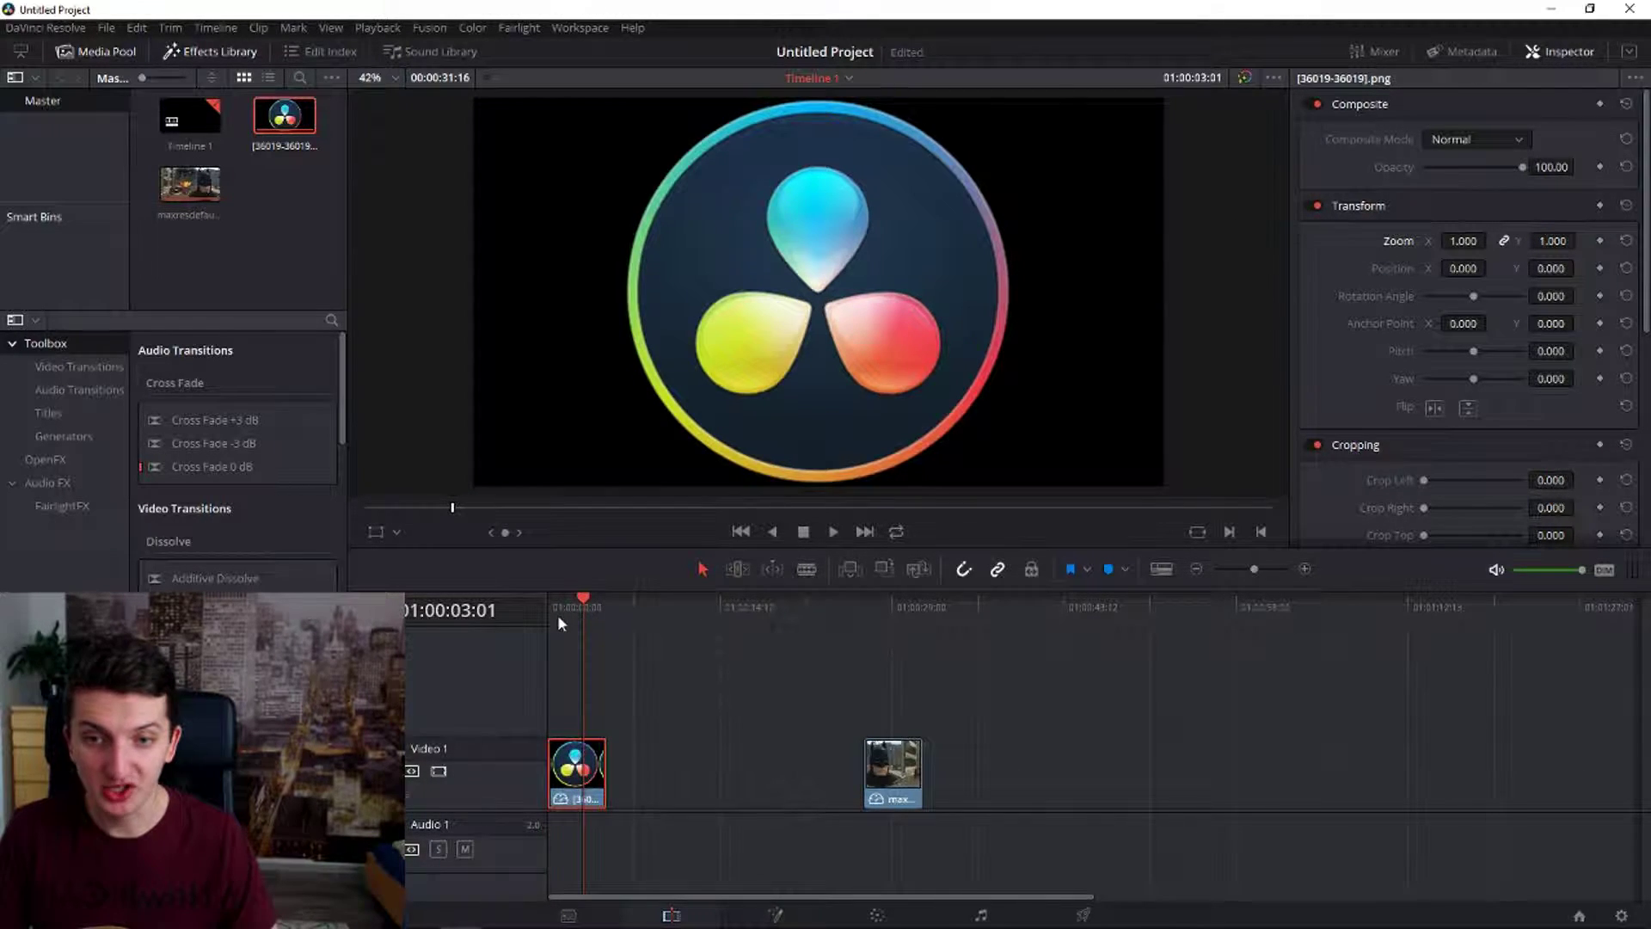
key(Home)
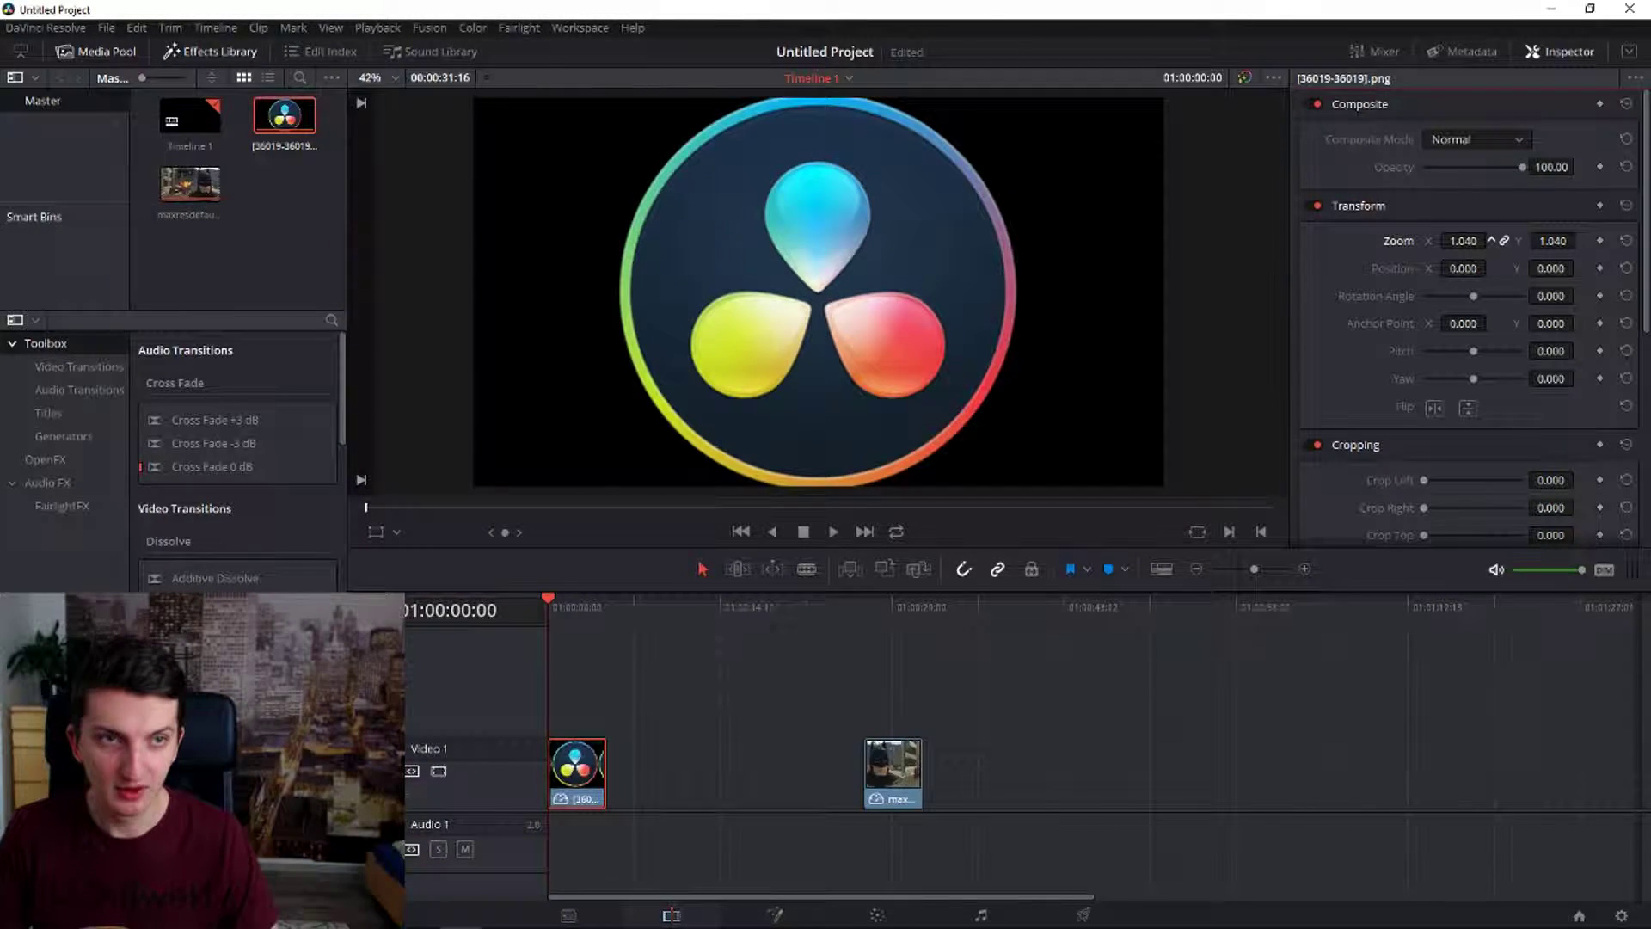
mouse_move(1458, 245)
mouse_down()
mouse_move(1492, 240)
mouse_move(1445, 239)
mouse_up()
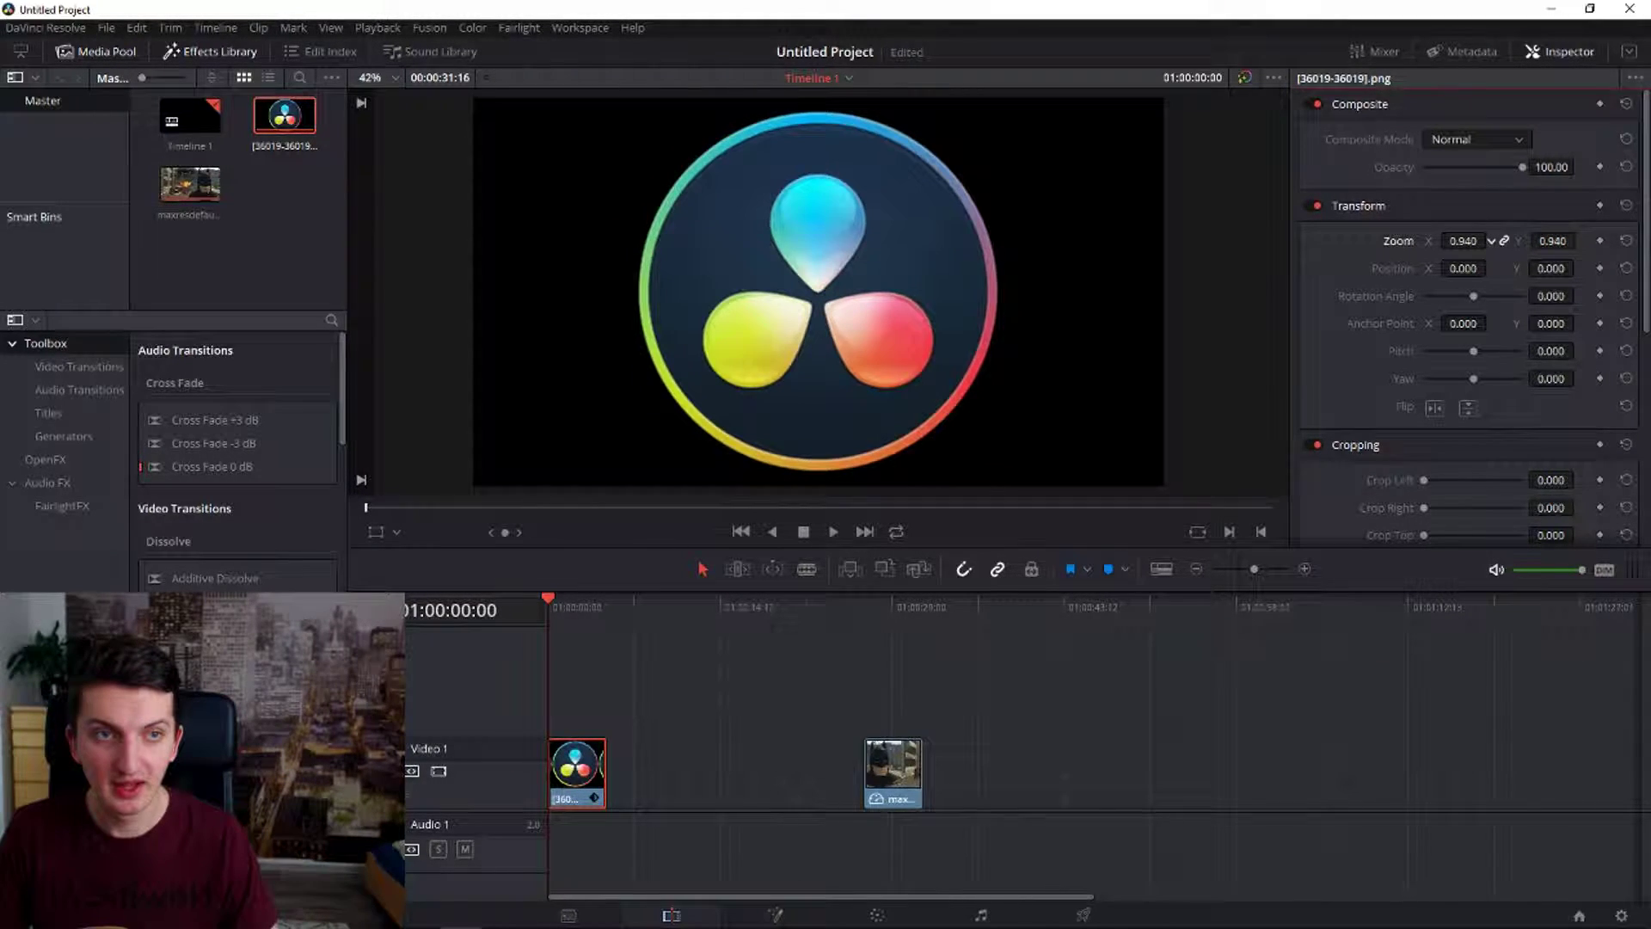
drag(1446, 240, 1493, 240)
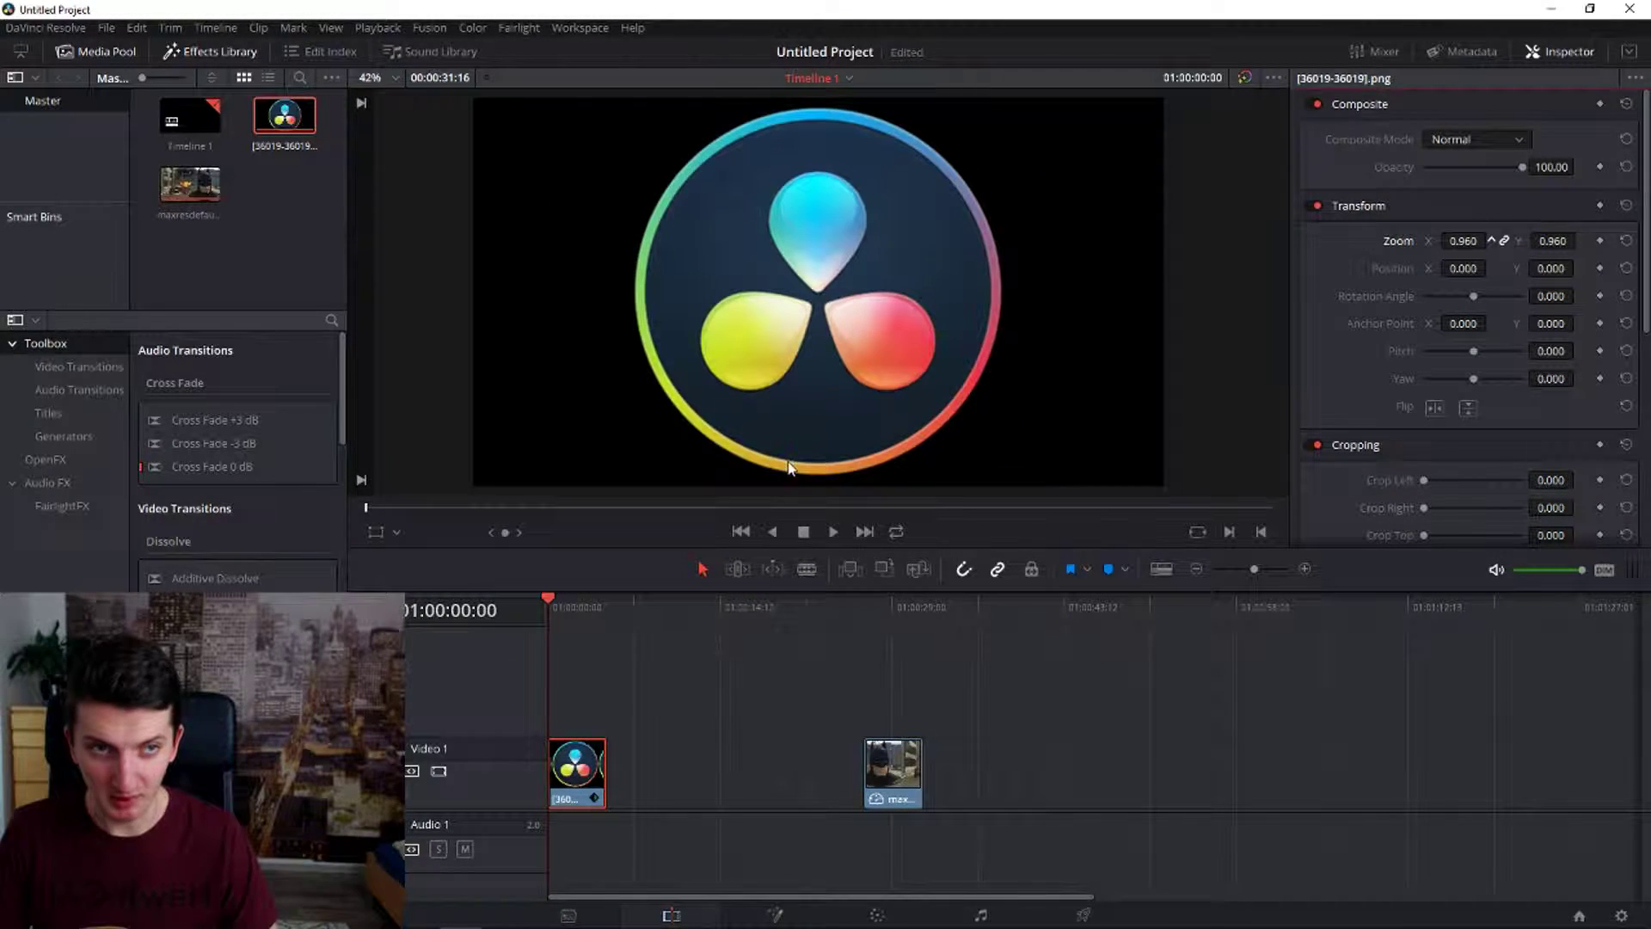
text(2)
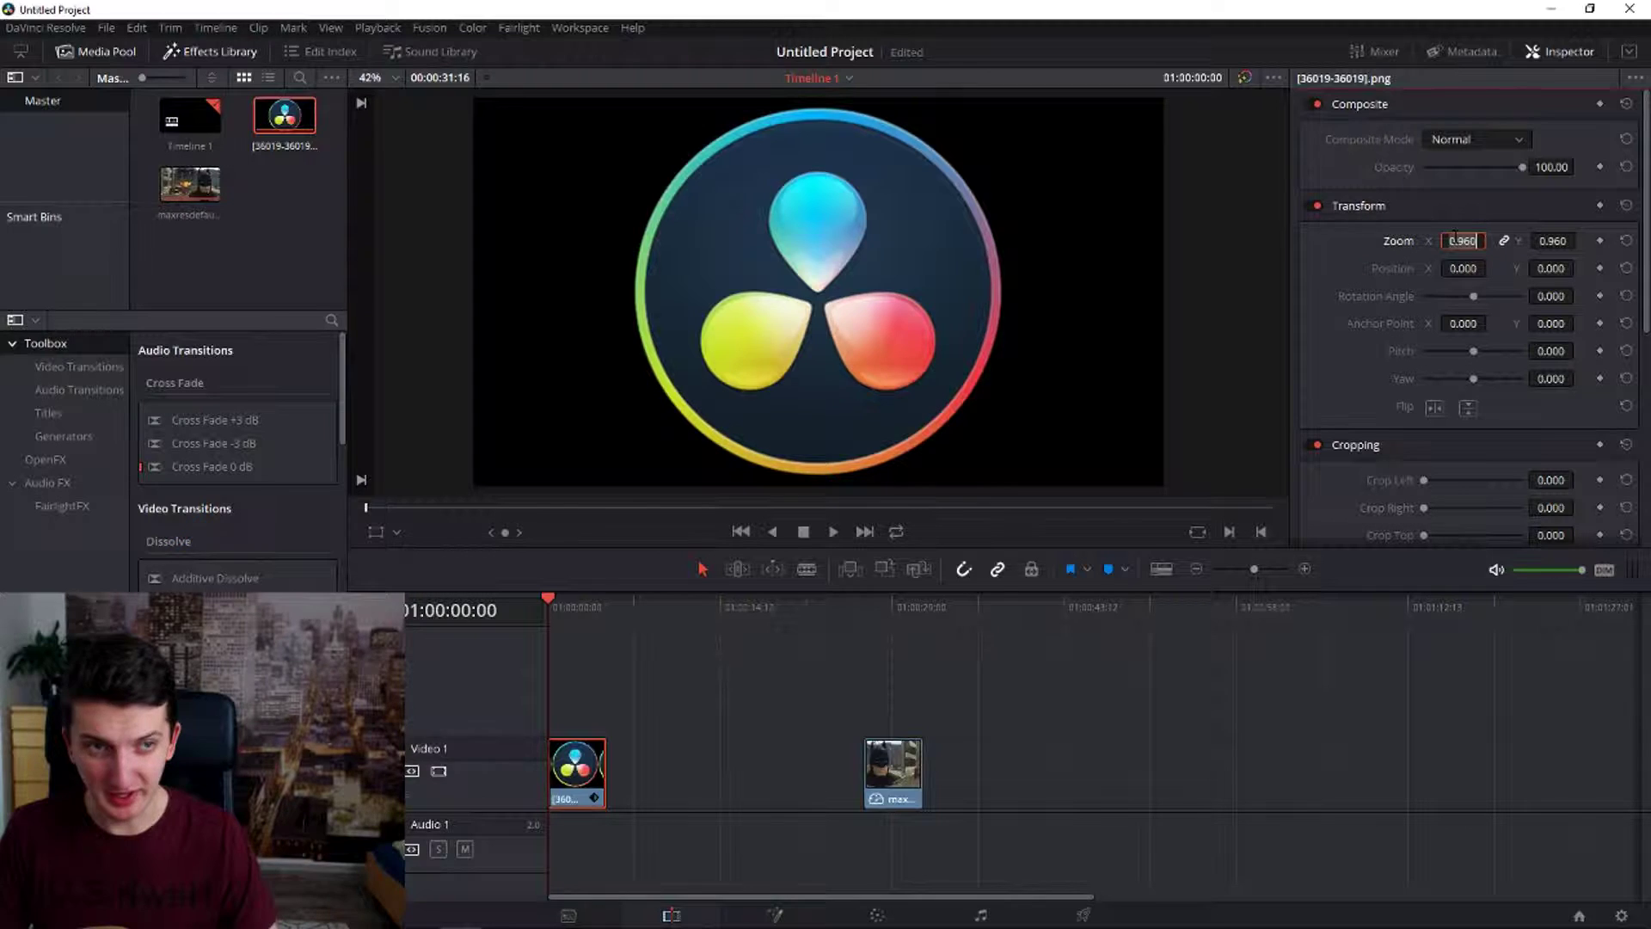
Scale the logo from zoom 2 down to 0.480 and shift it left to about -607
key(Return)
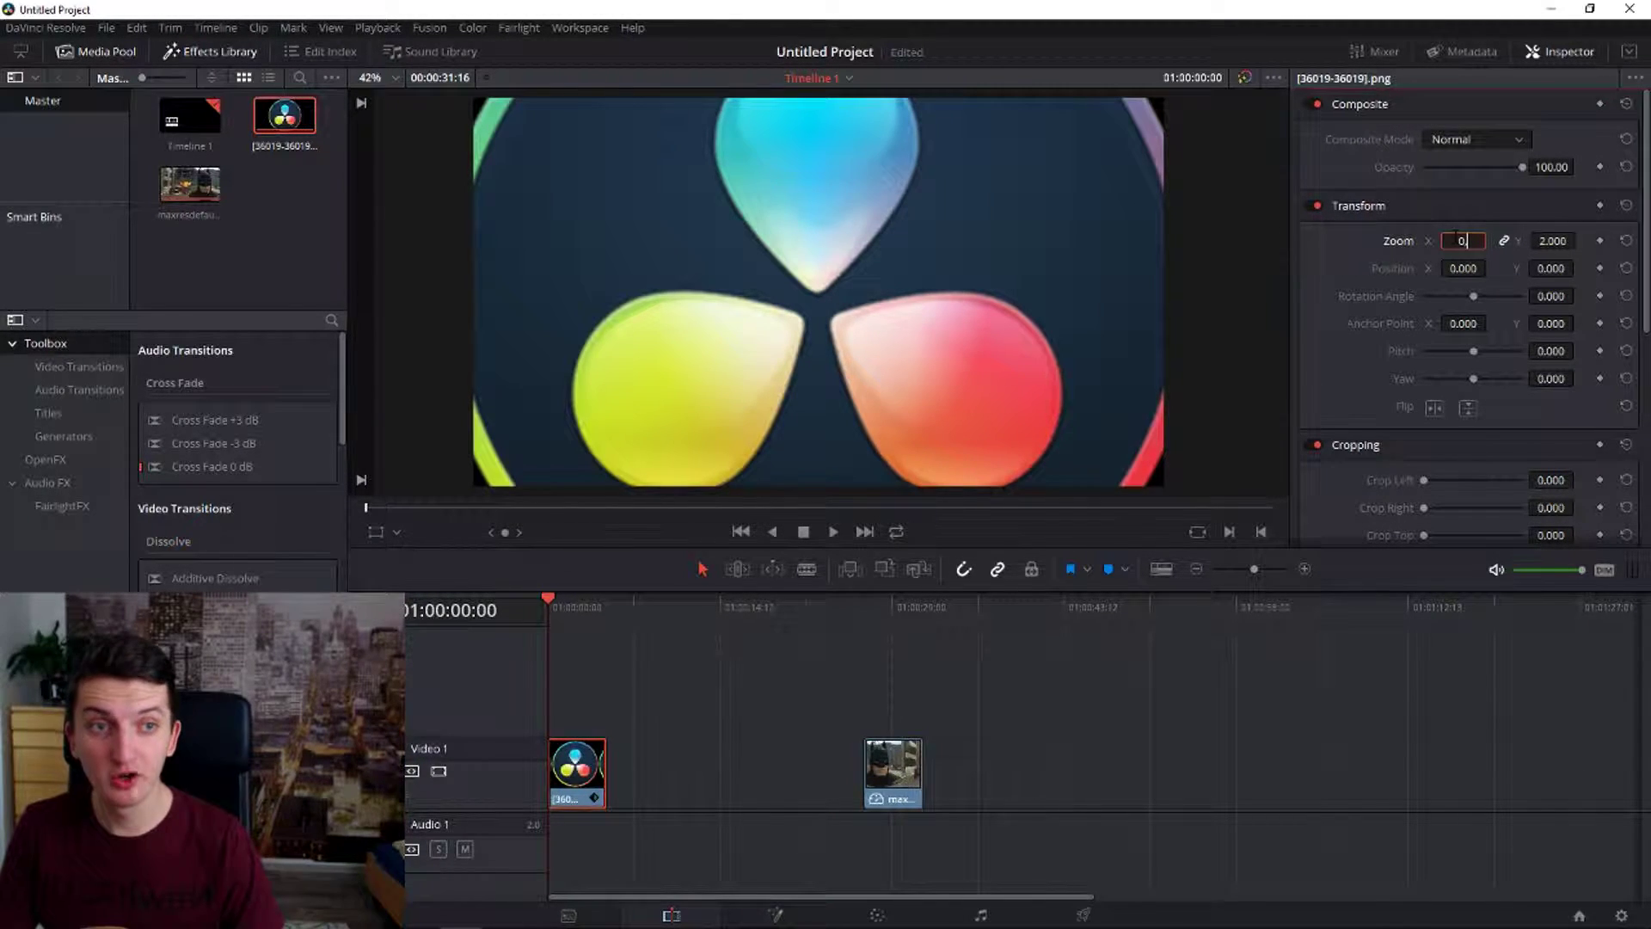
text(0.)
key(Escape)
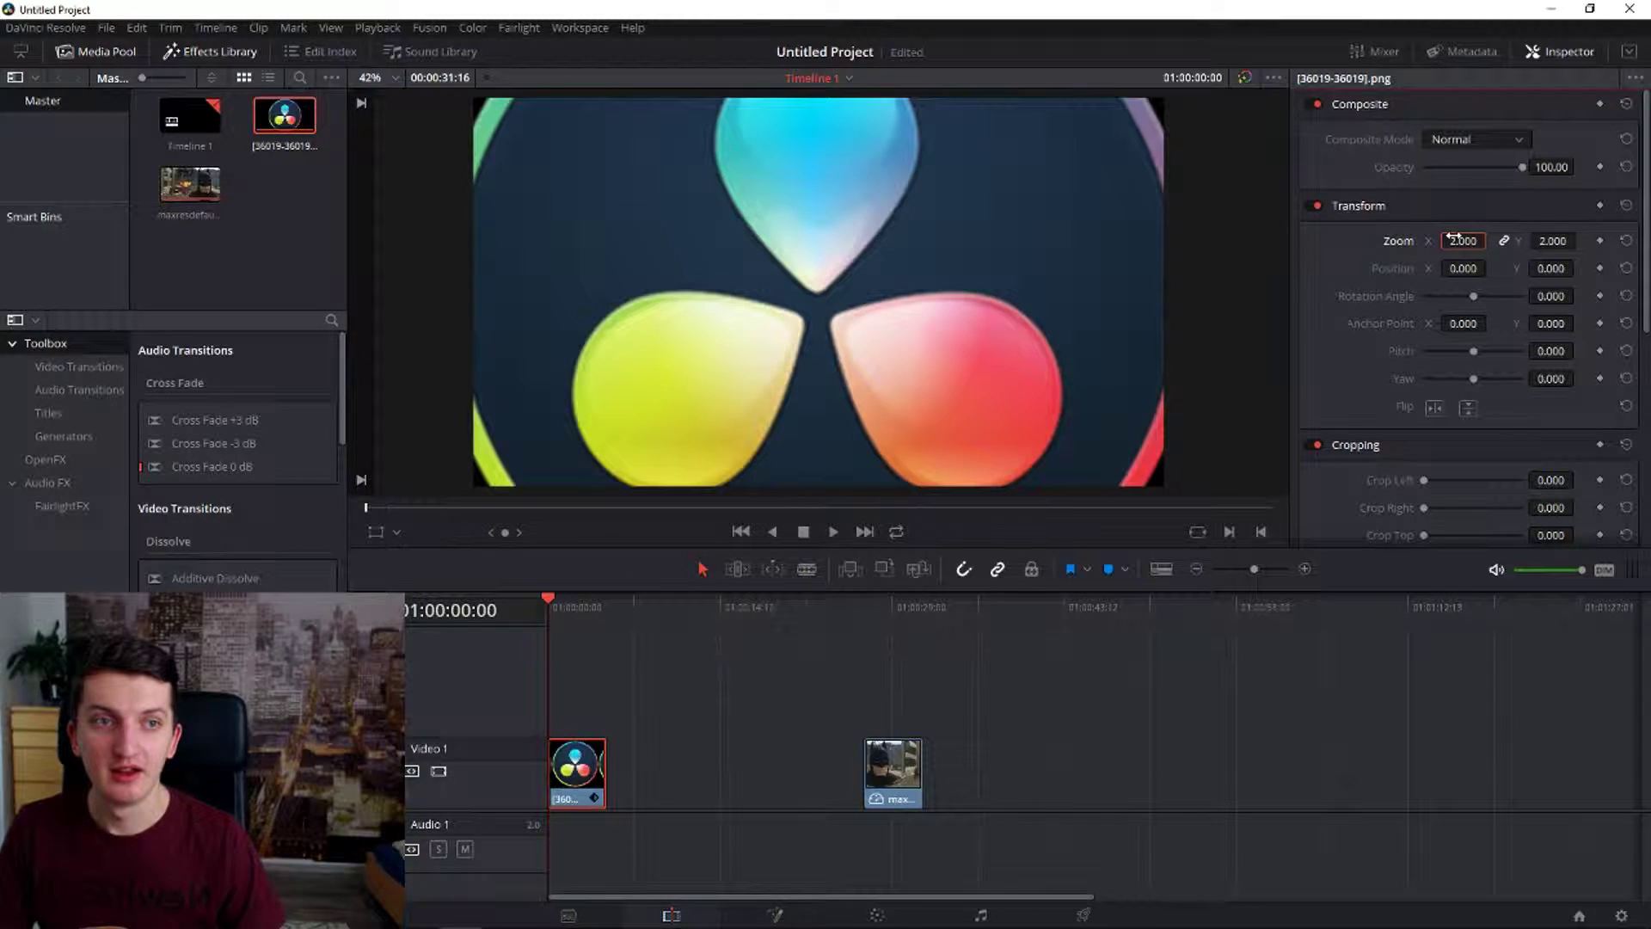
click(1452, 239)
text(0)
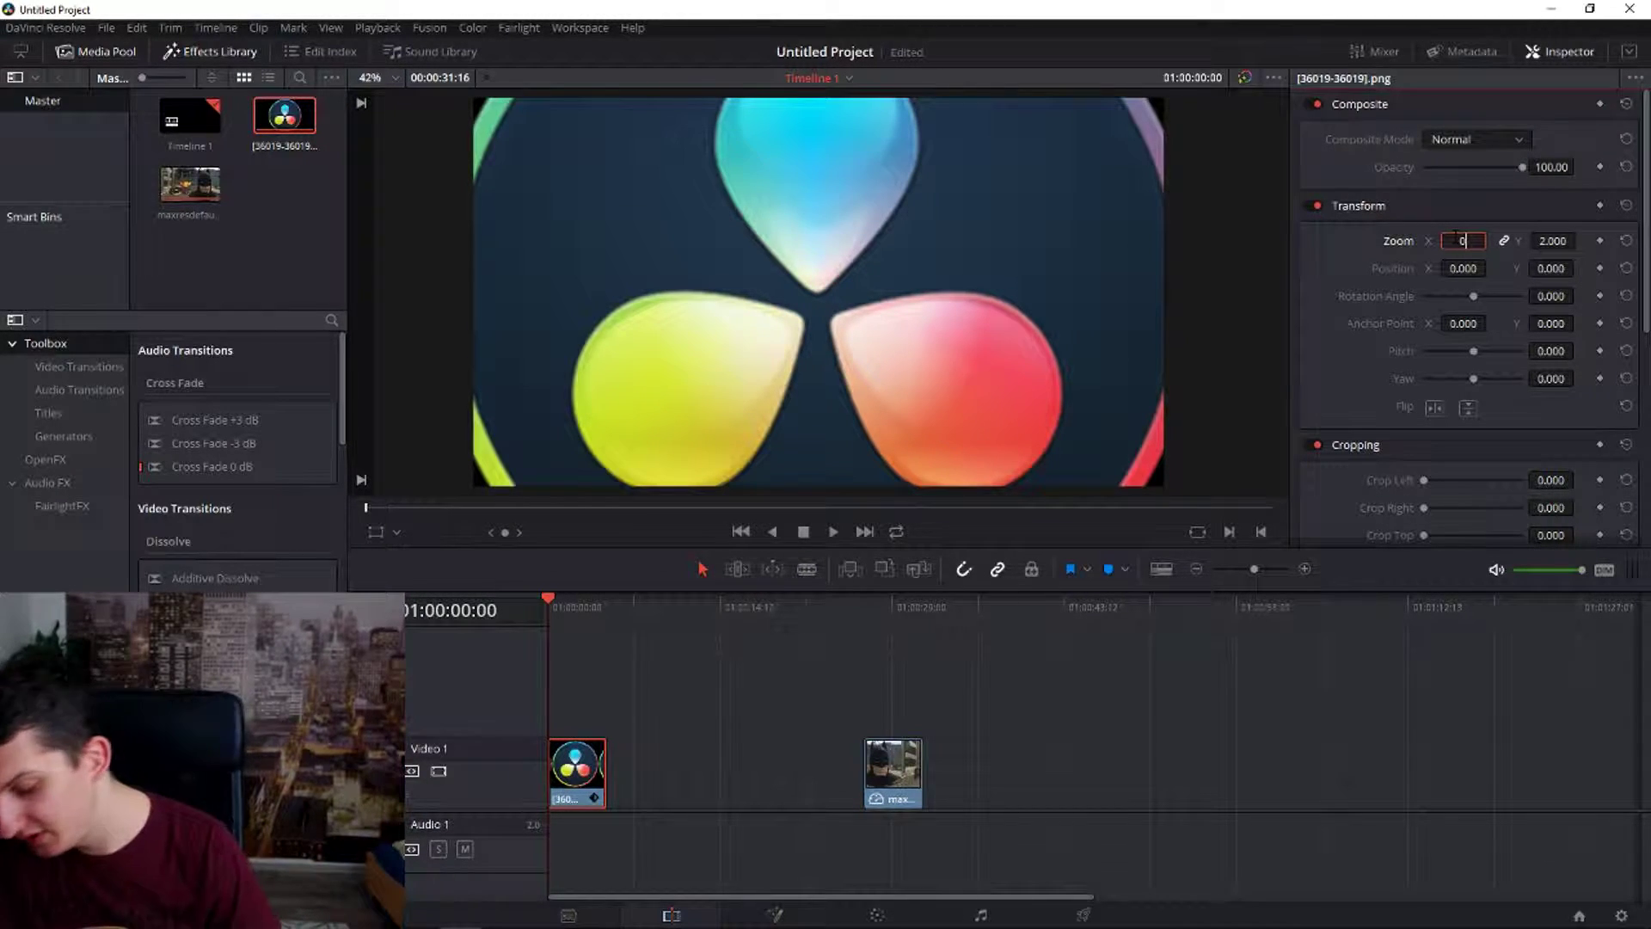
text(.5)
key(Return)
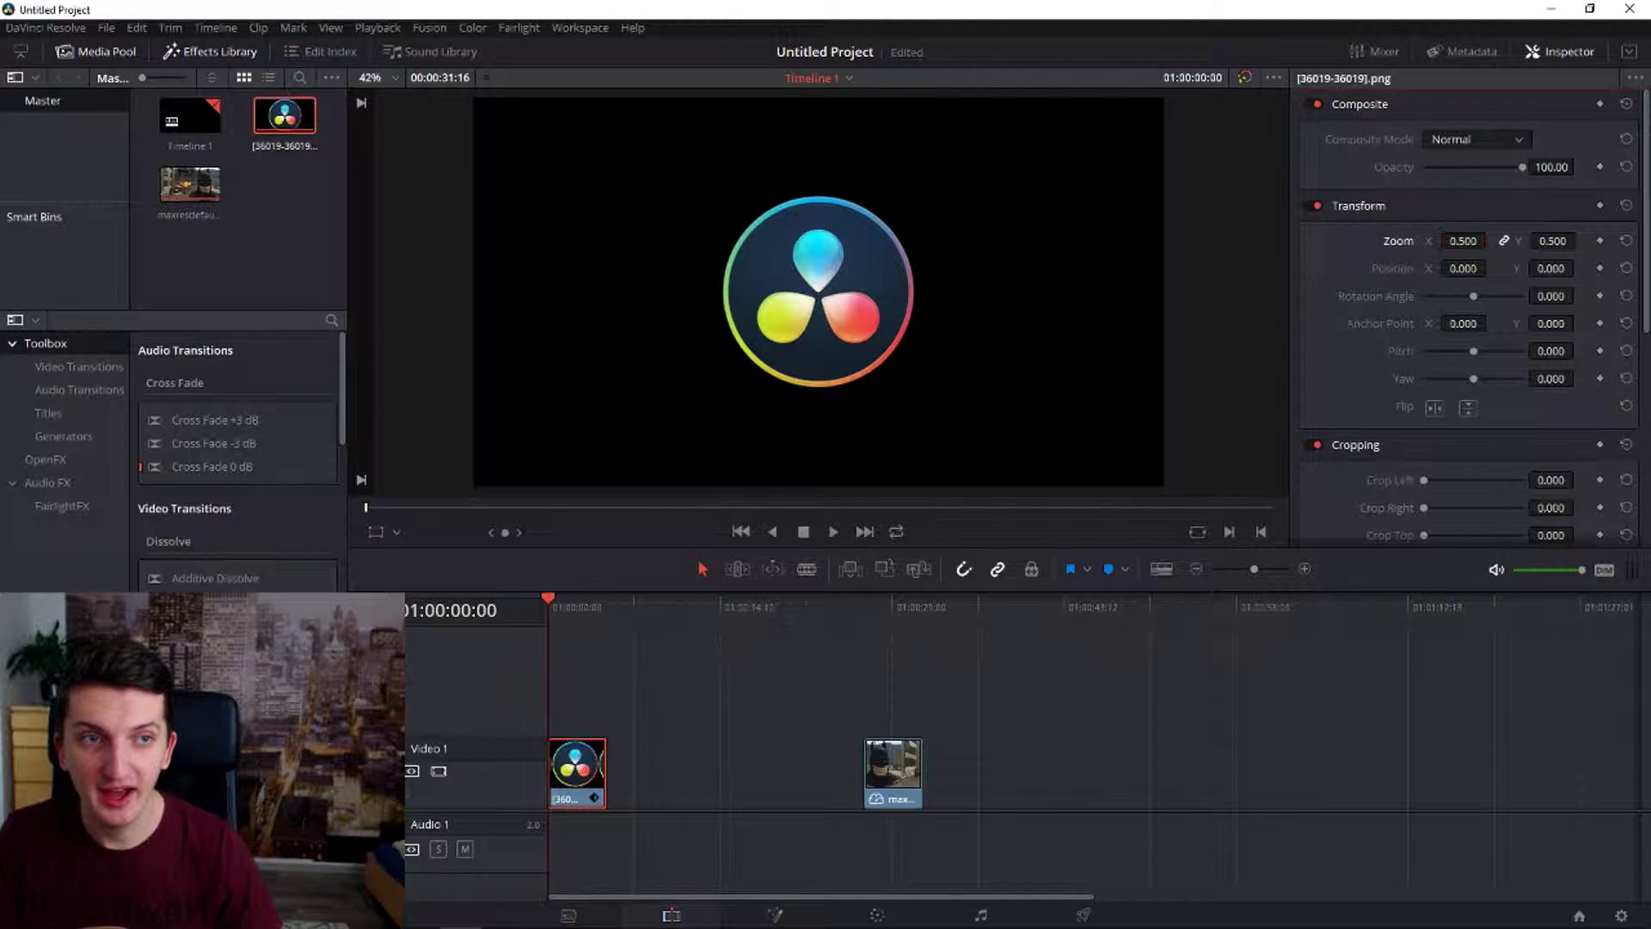
drag(1553, 240, 1583, 240)
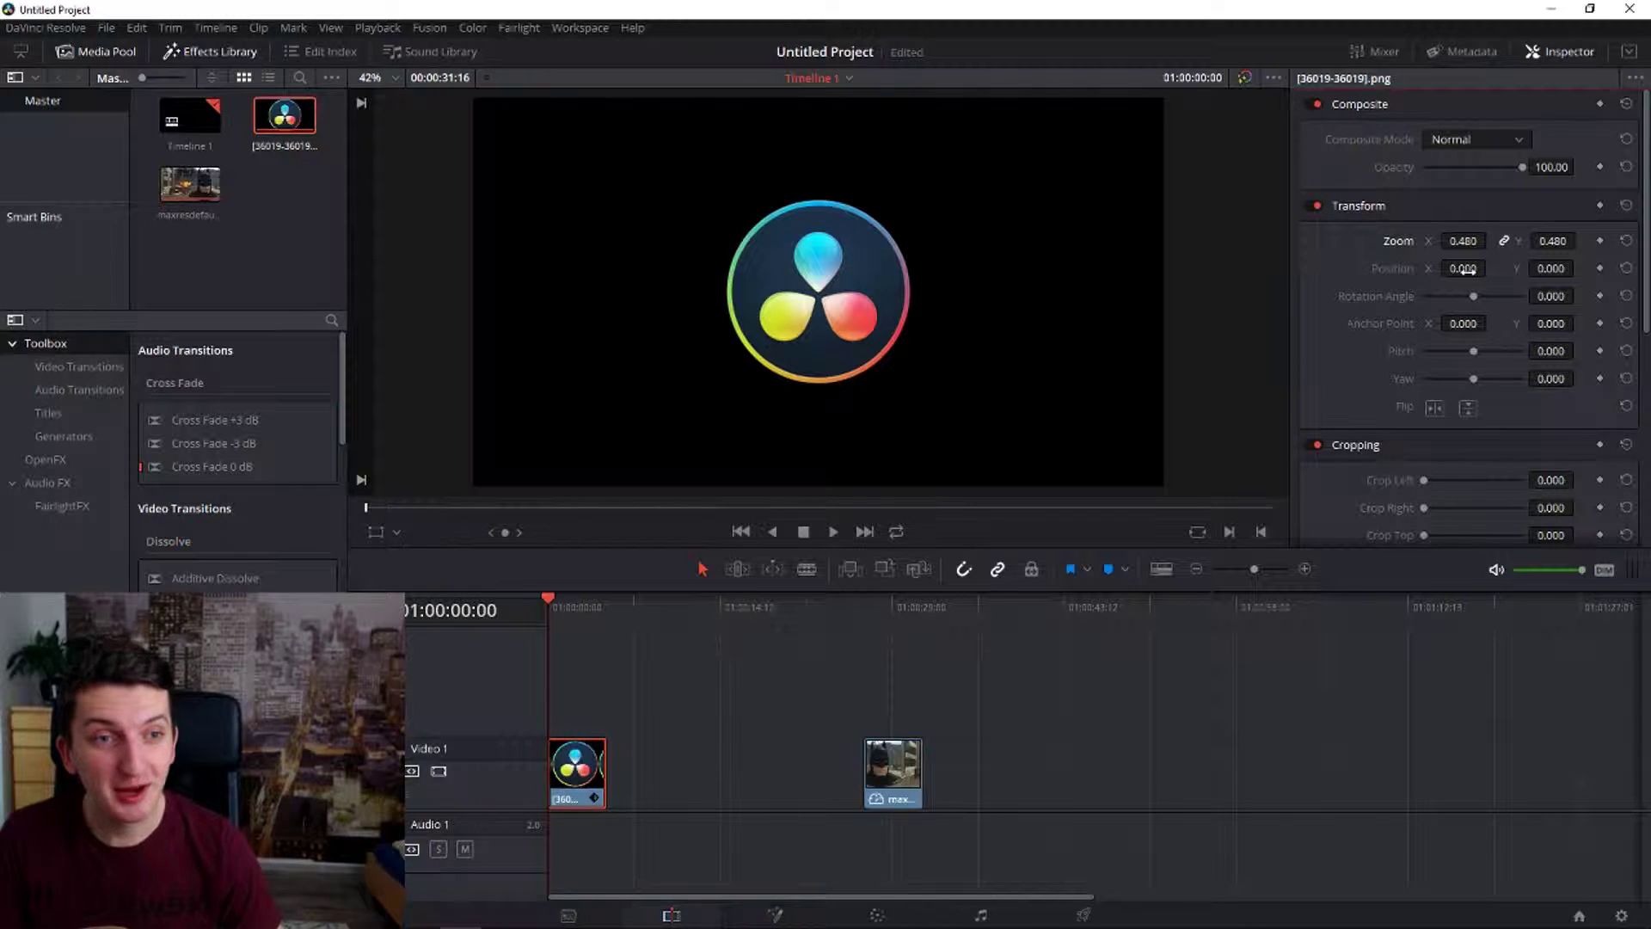
mouse_move(1468, 270)
mouse_down()
mouse_move(1491, 269)
mouse_move(1406, 269)
mouse_move(1466, 270)
mouse_move(1426, 268)
mouse_up()
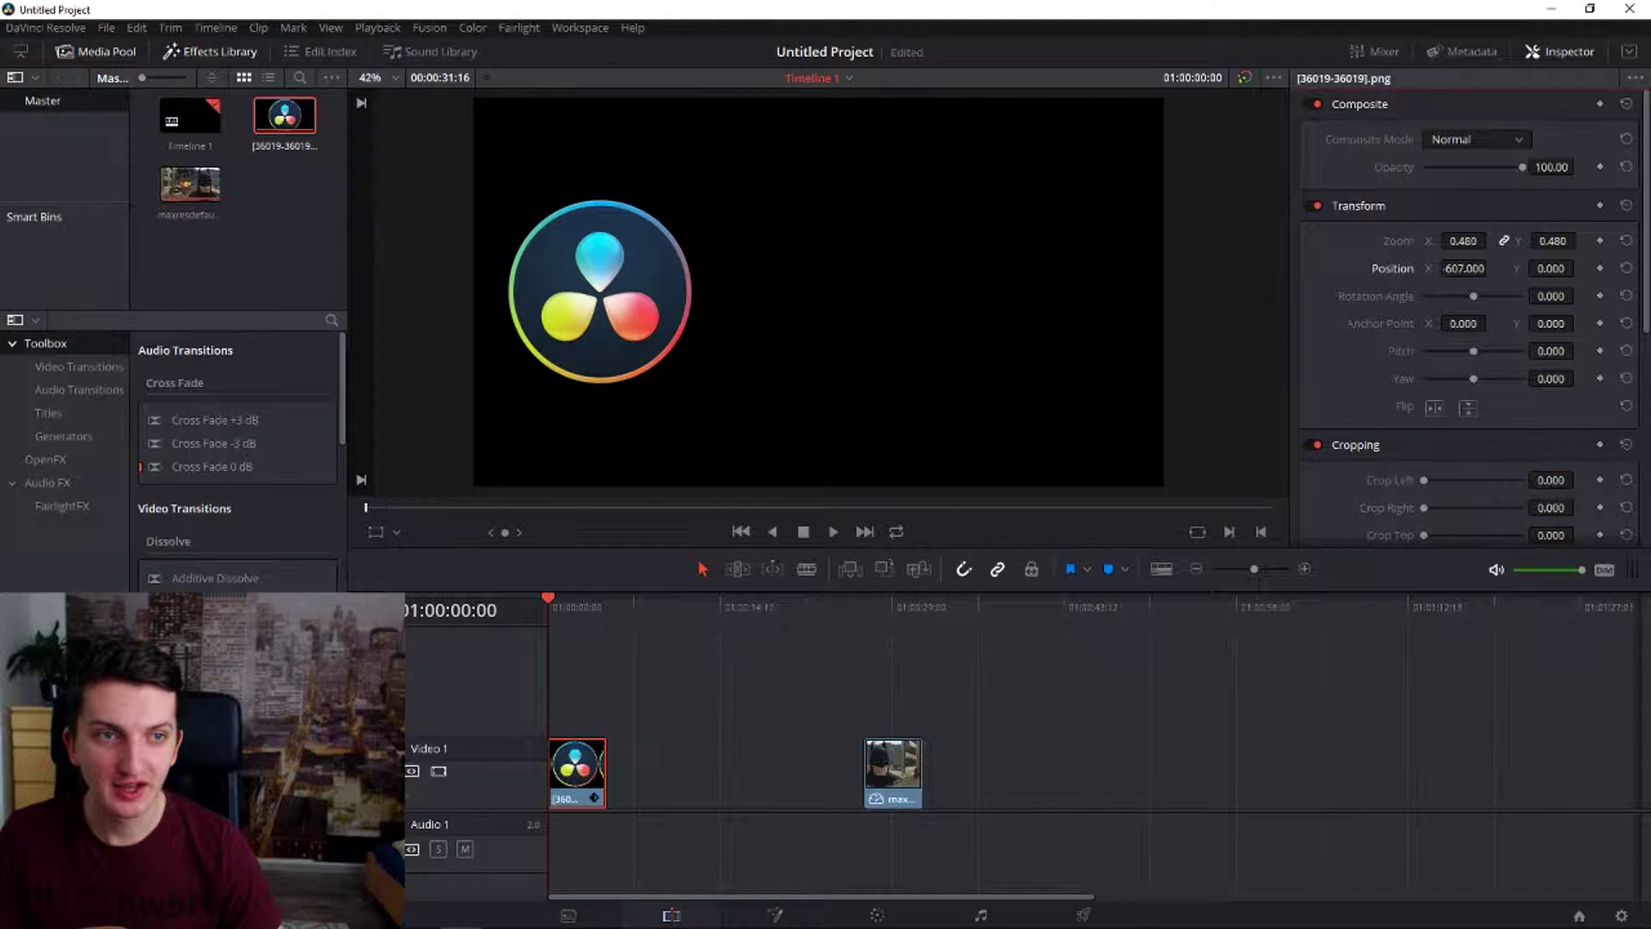
Set the logo's vertical position to -200, after trying 250, -150 and -190
drag(1551, 269, 1579, 267)
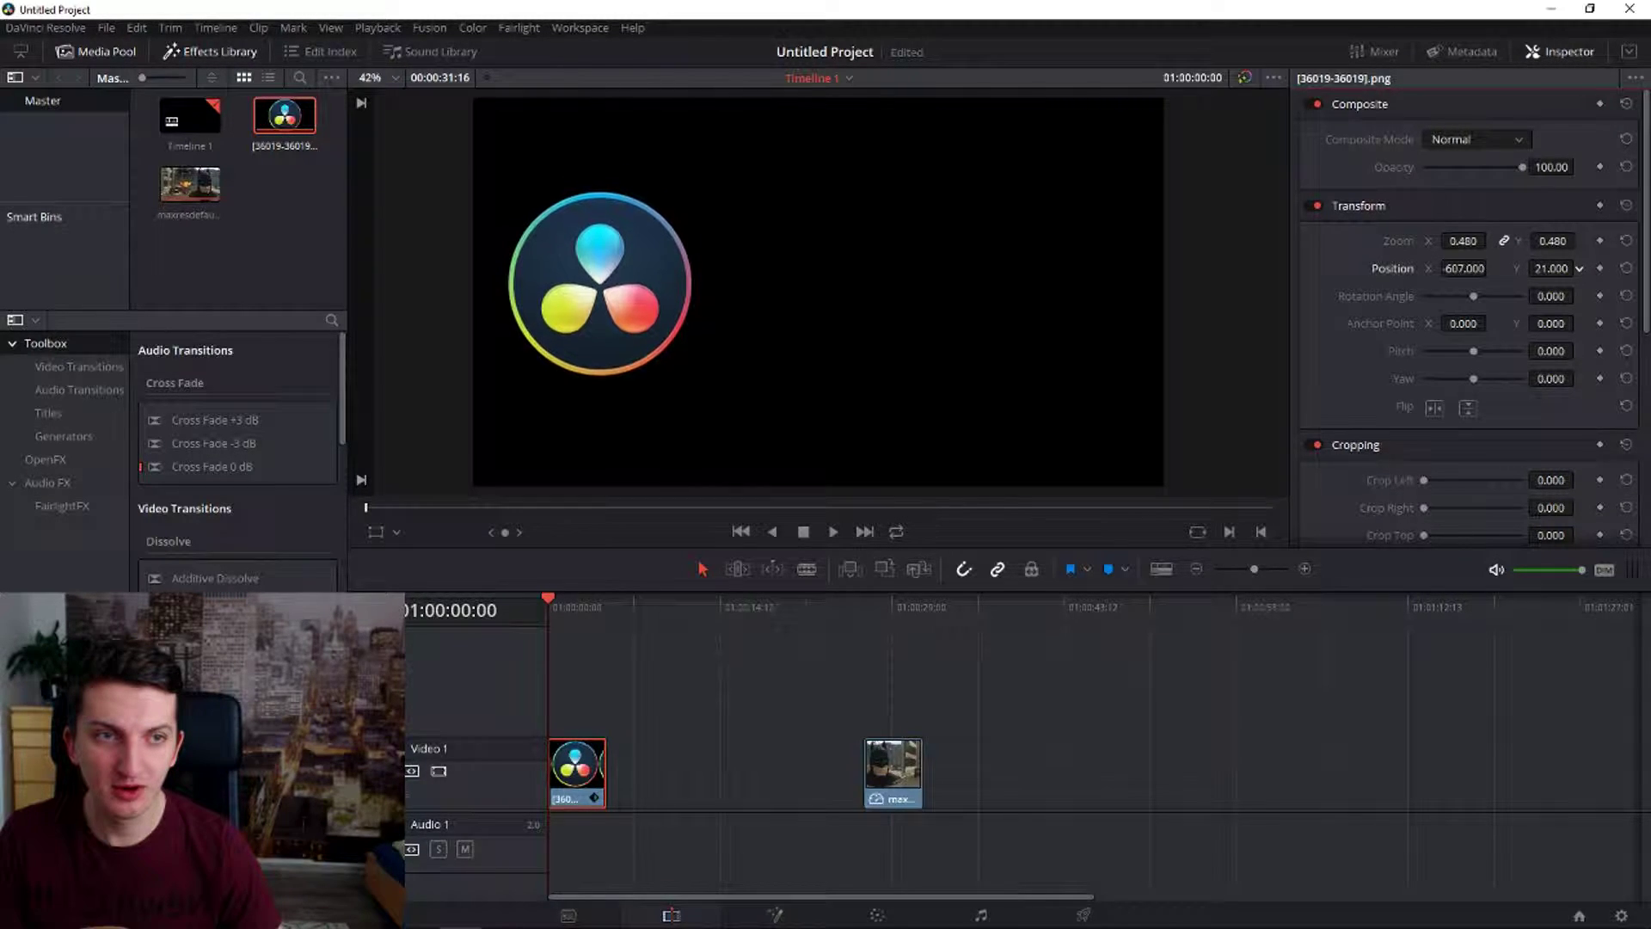
drag(1579, 267, 1465, 379)
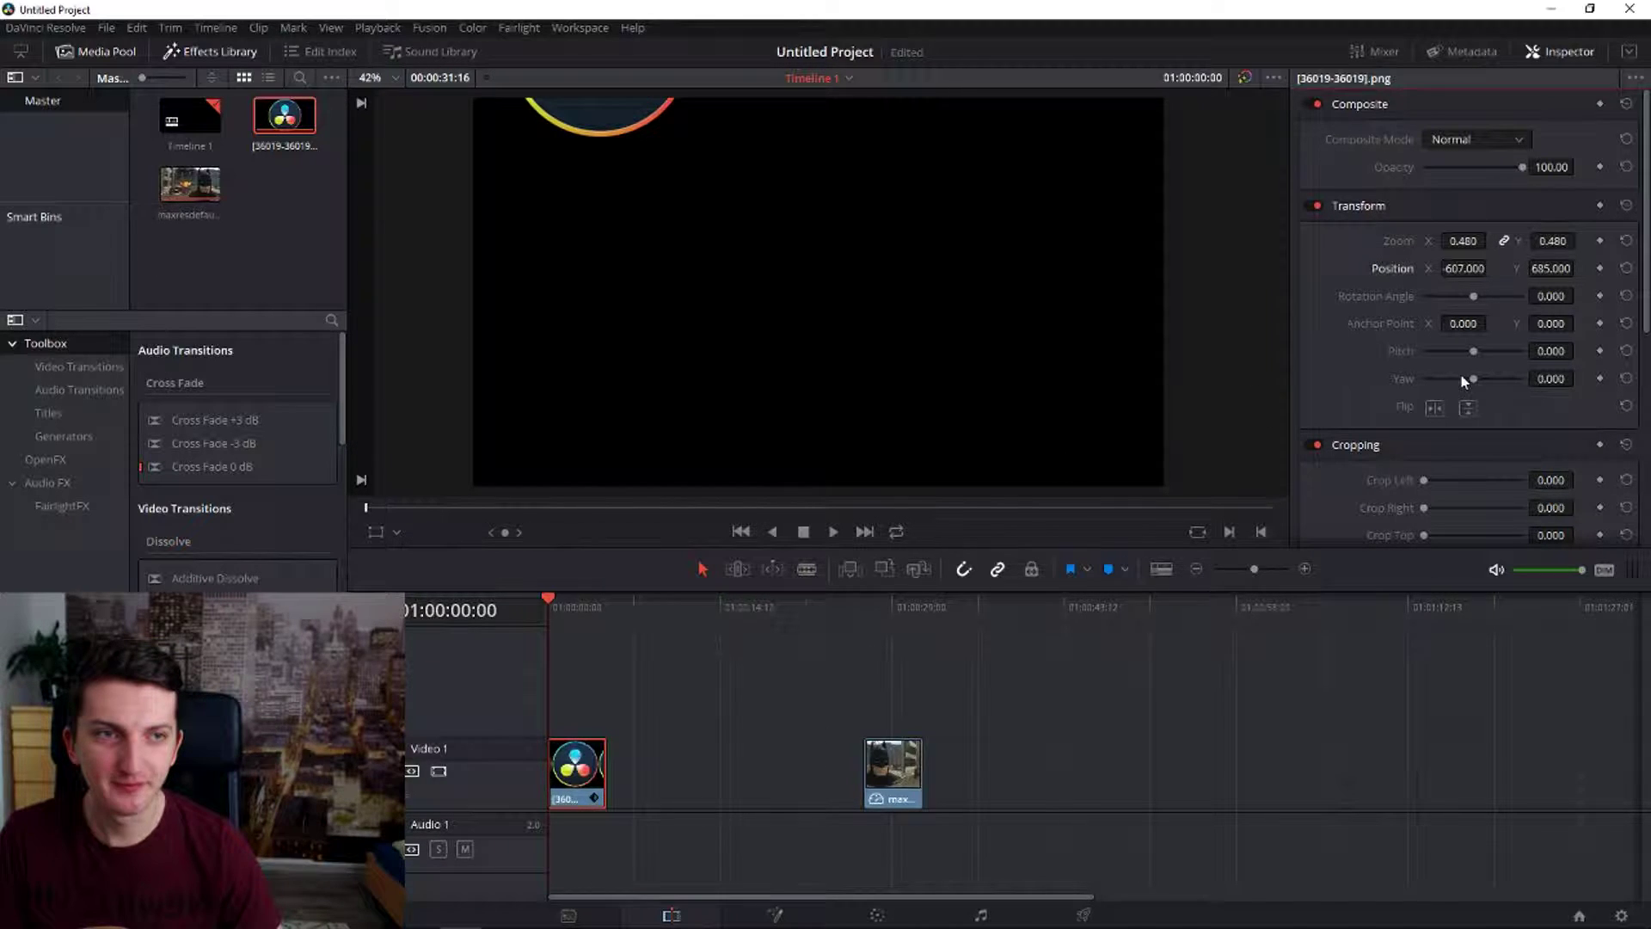
click(1547, 267)
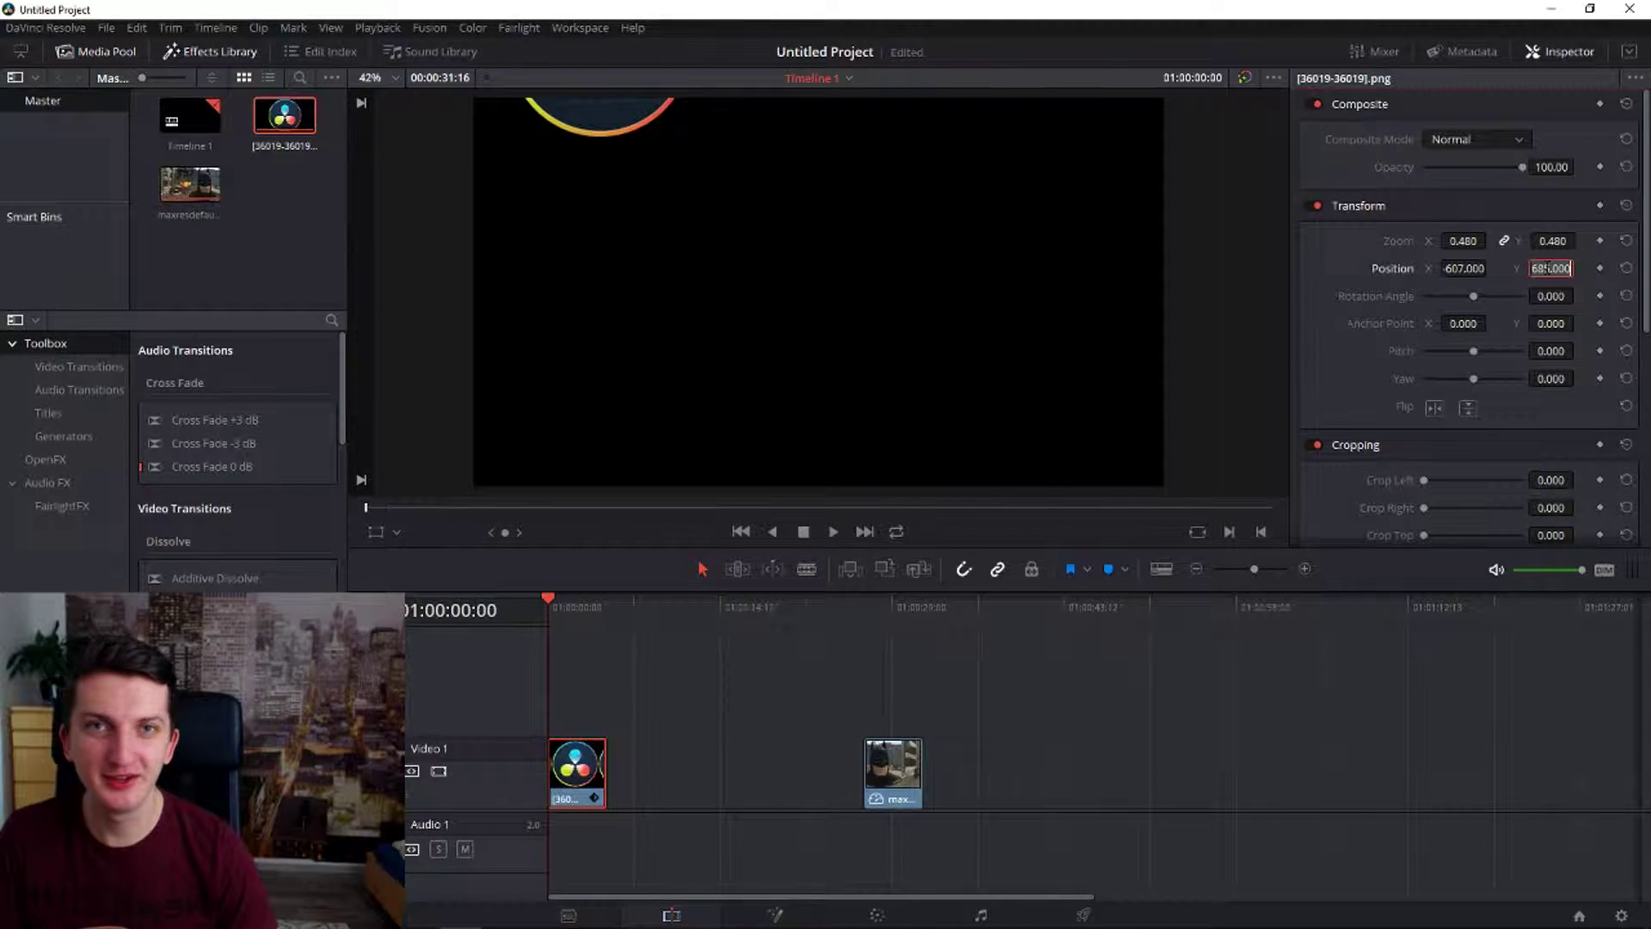
text(250)
key(Return)
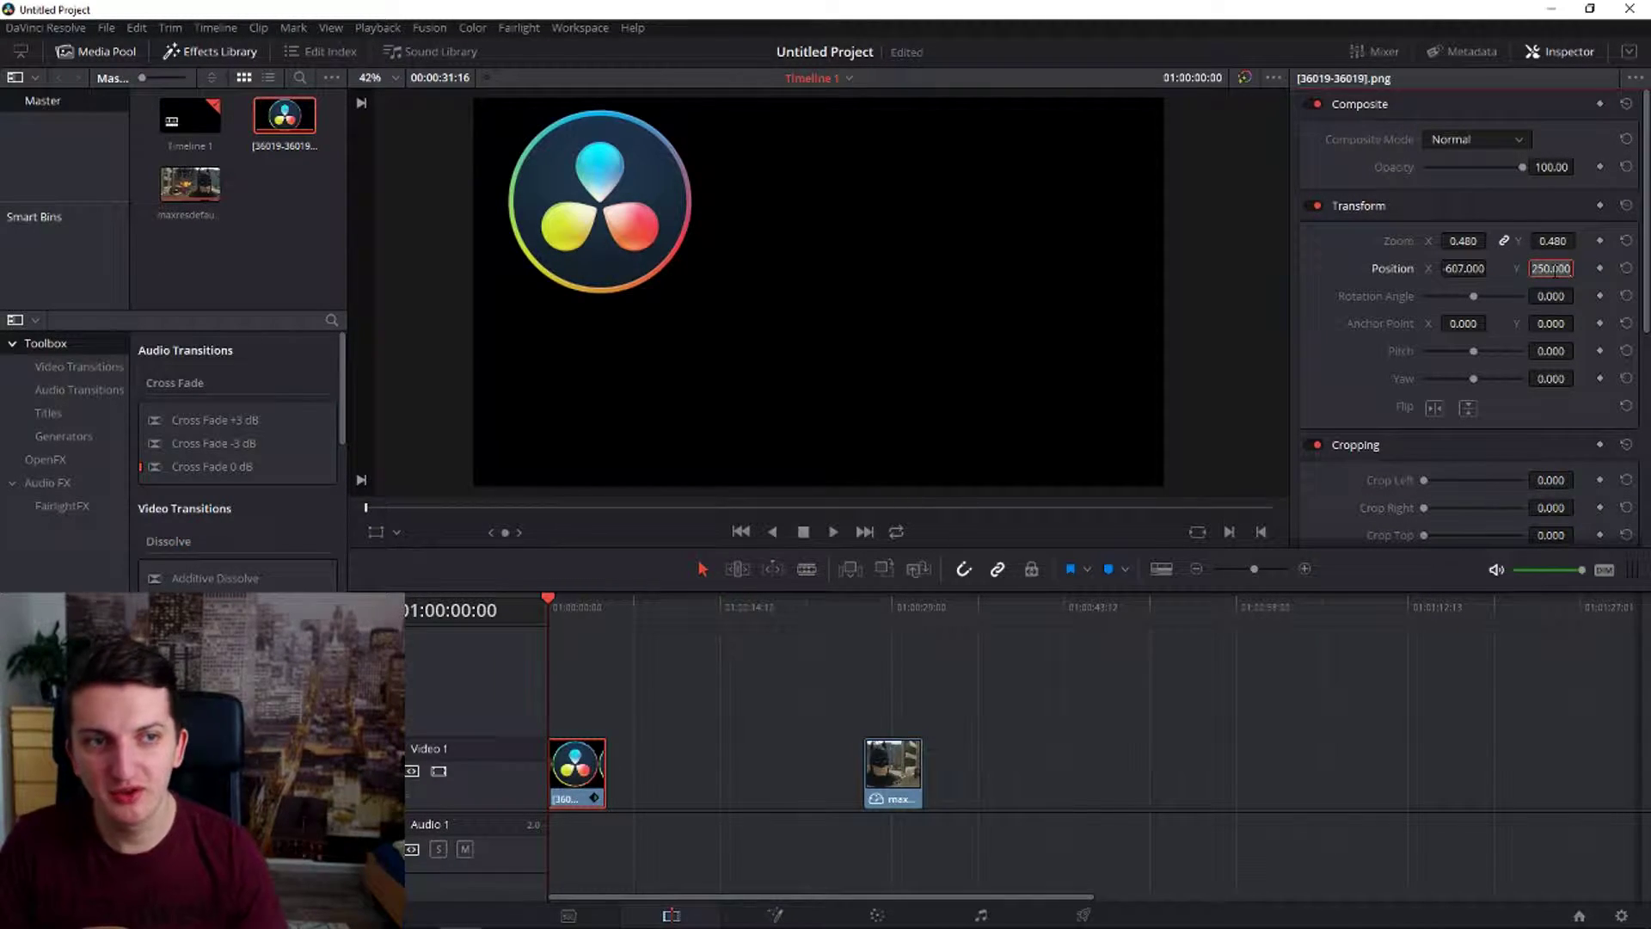
key(BackSpace)
text(-1)
key(Return)
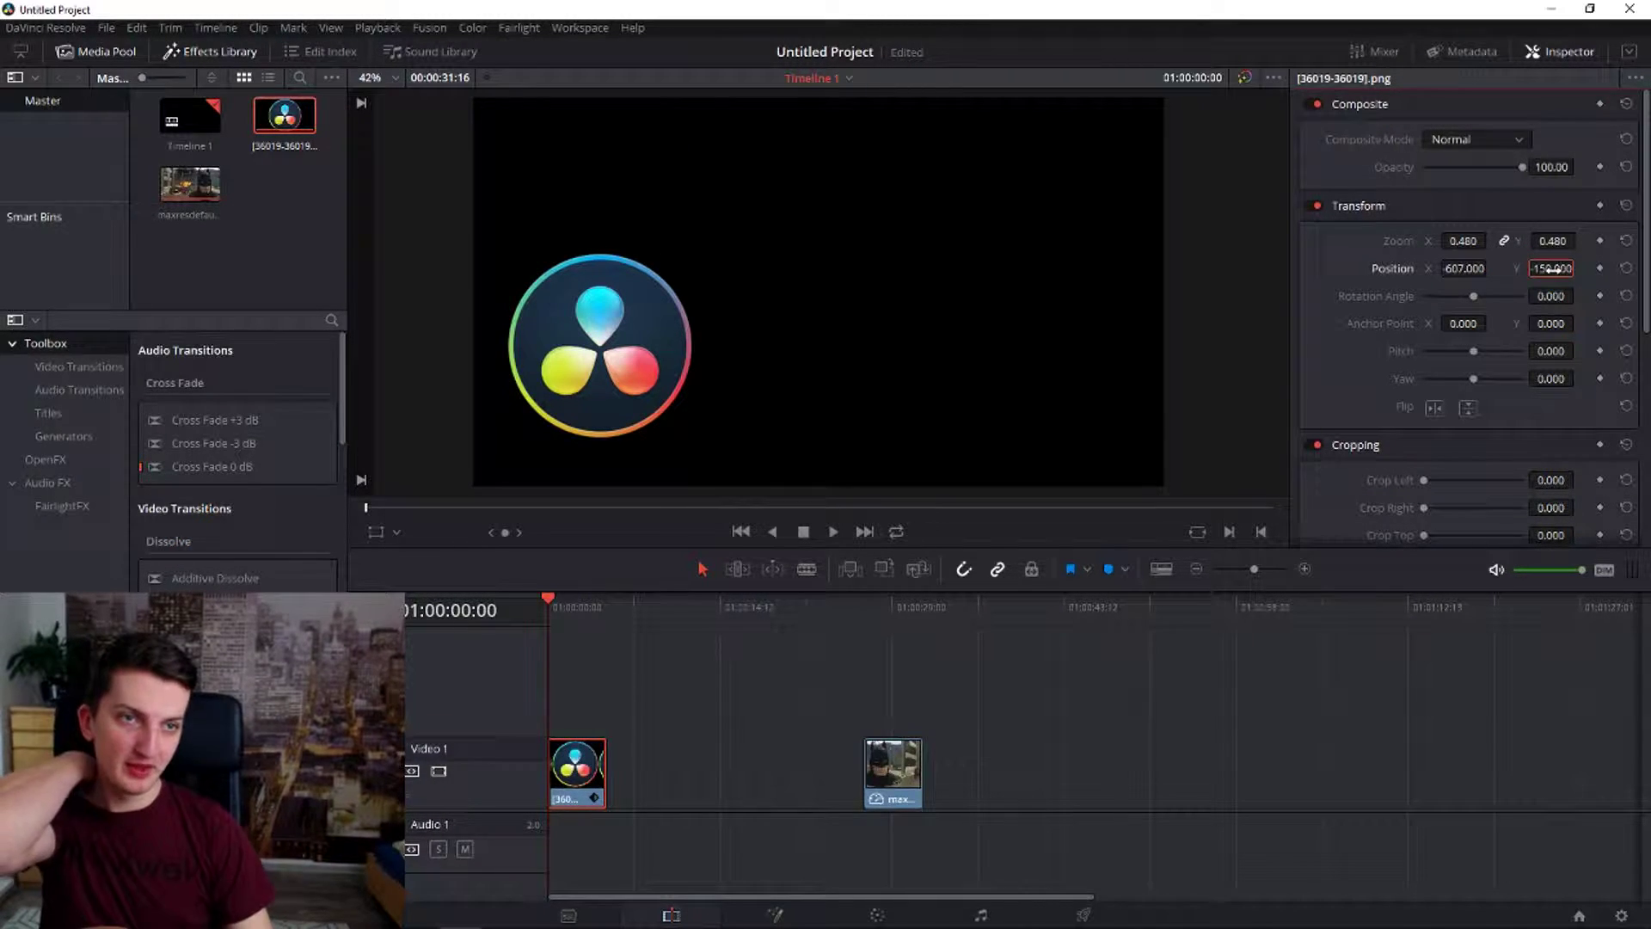
click(1540, 268)
key(BackSpace)
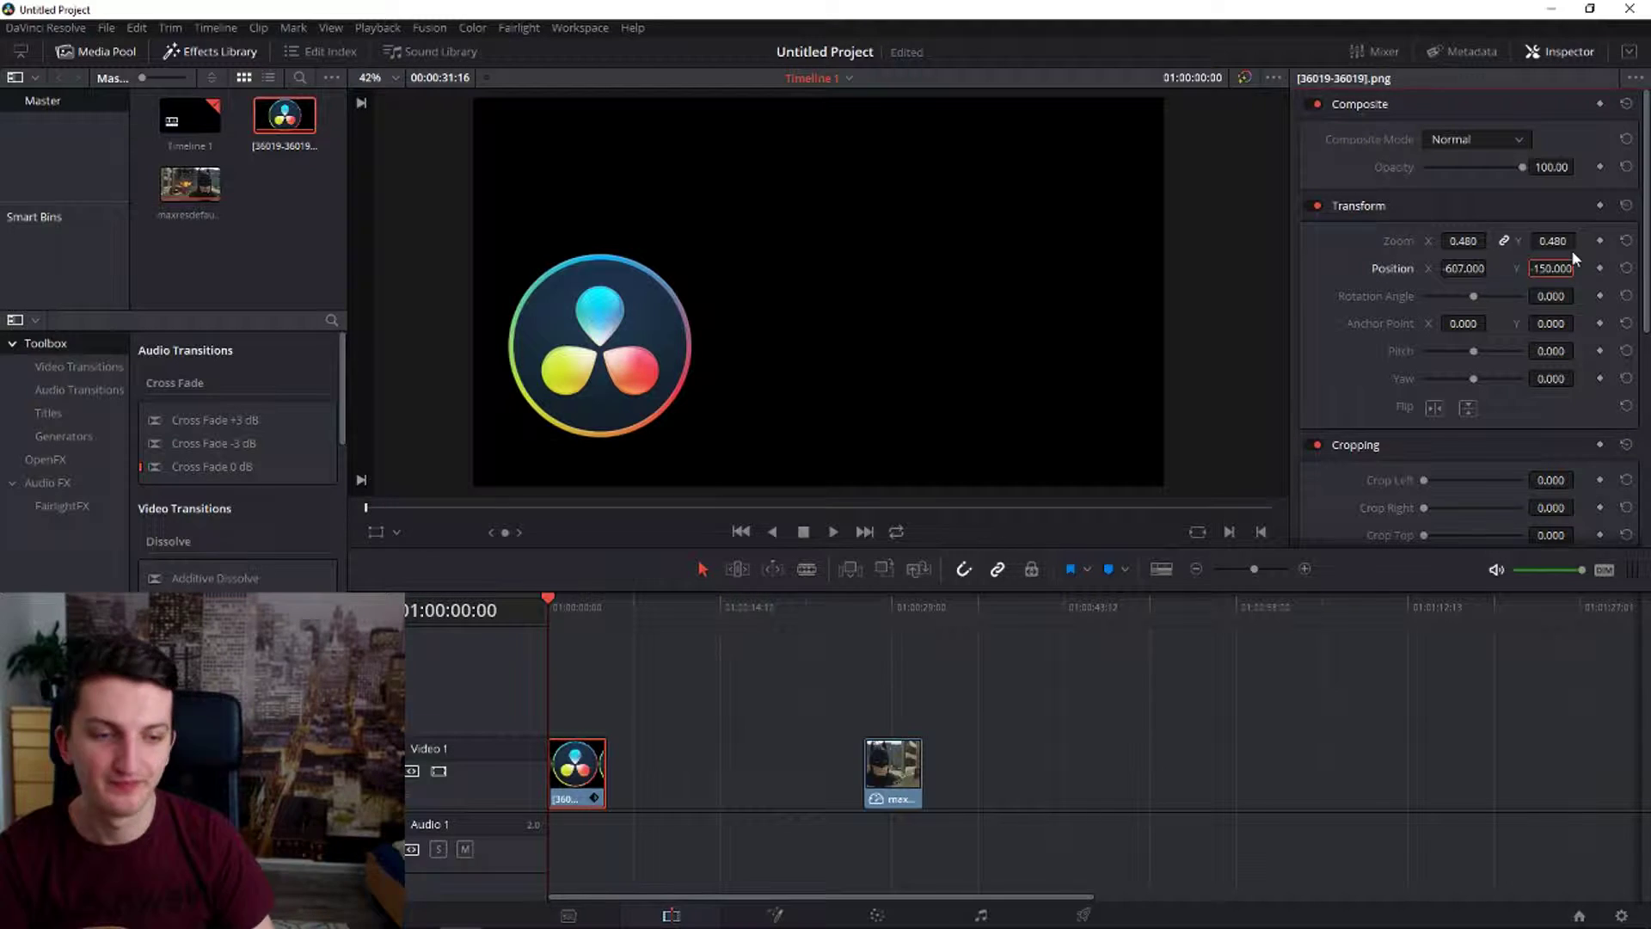
text(-10)
key(Return)
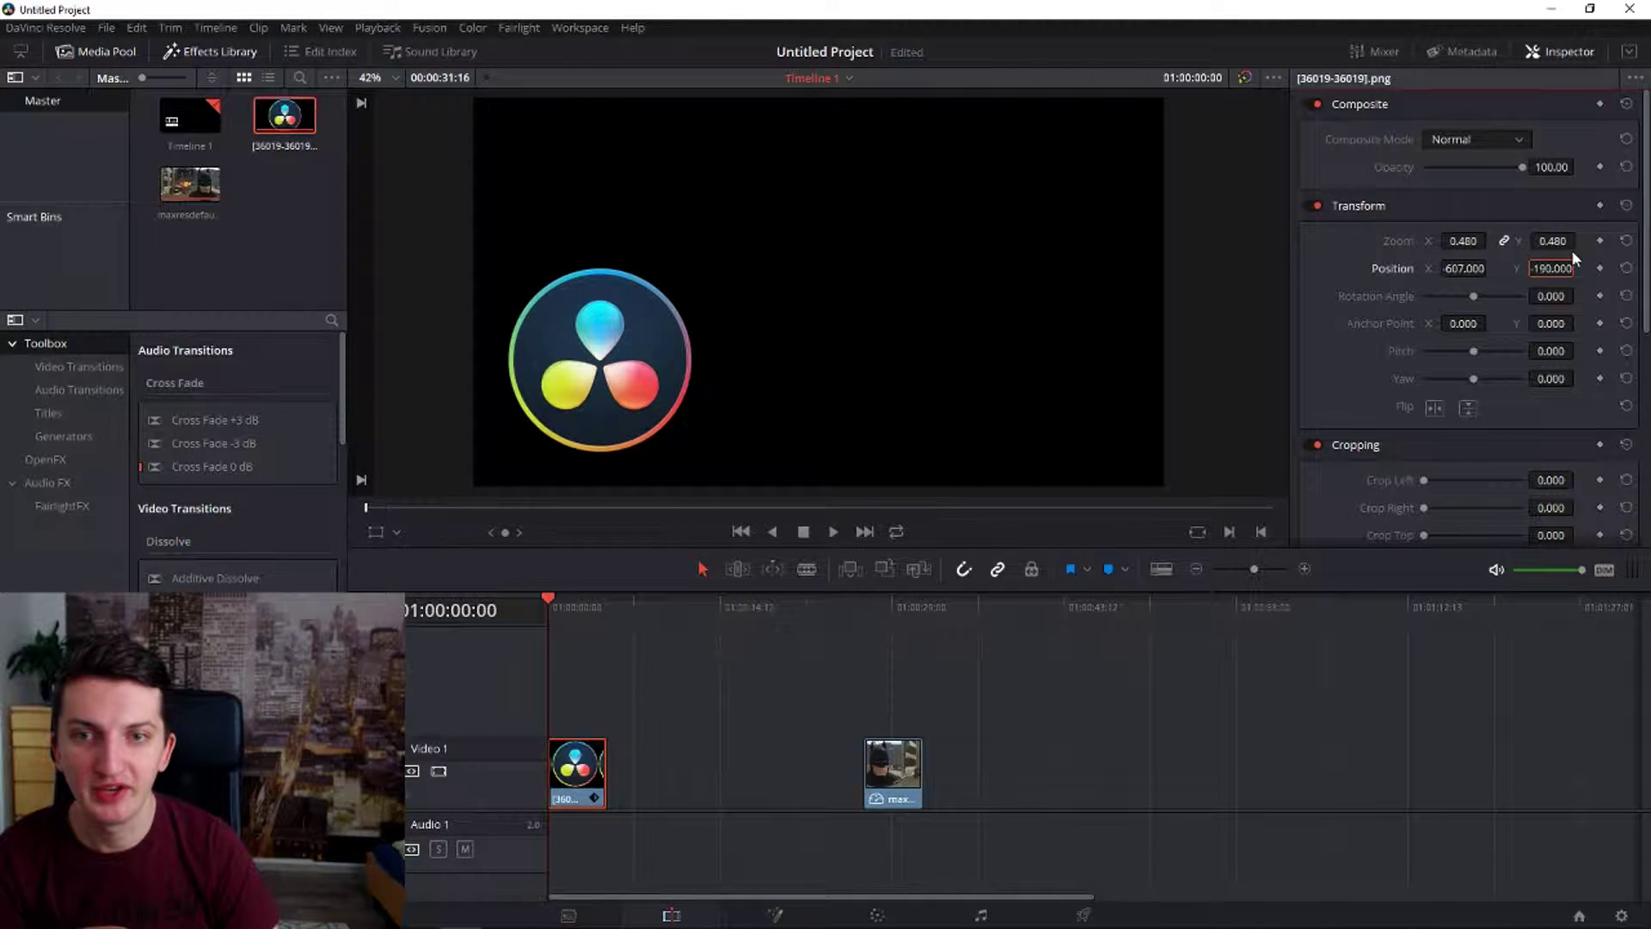
text(0)
key(Return)
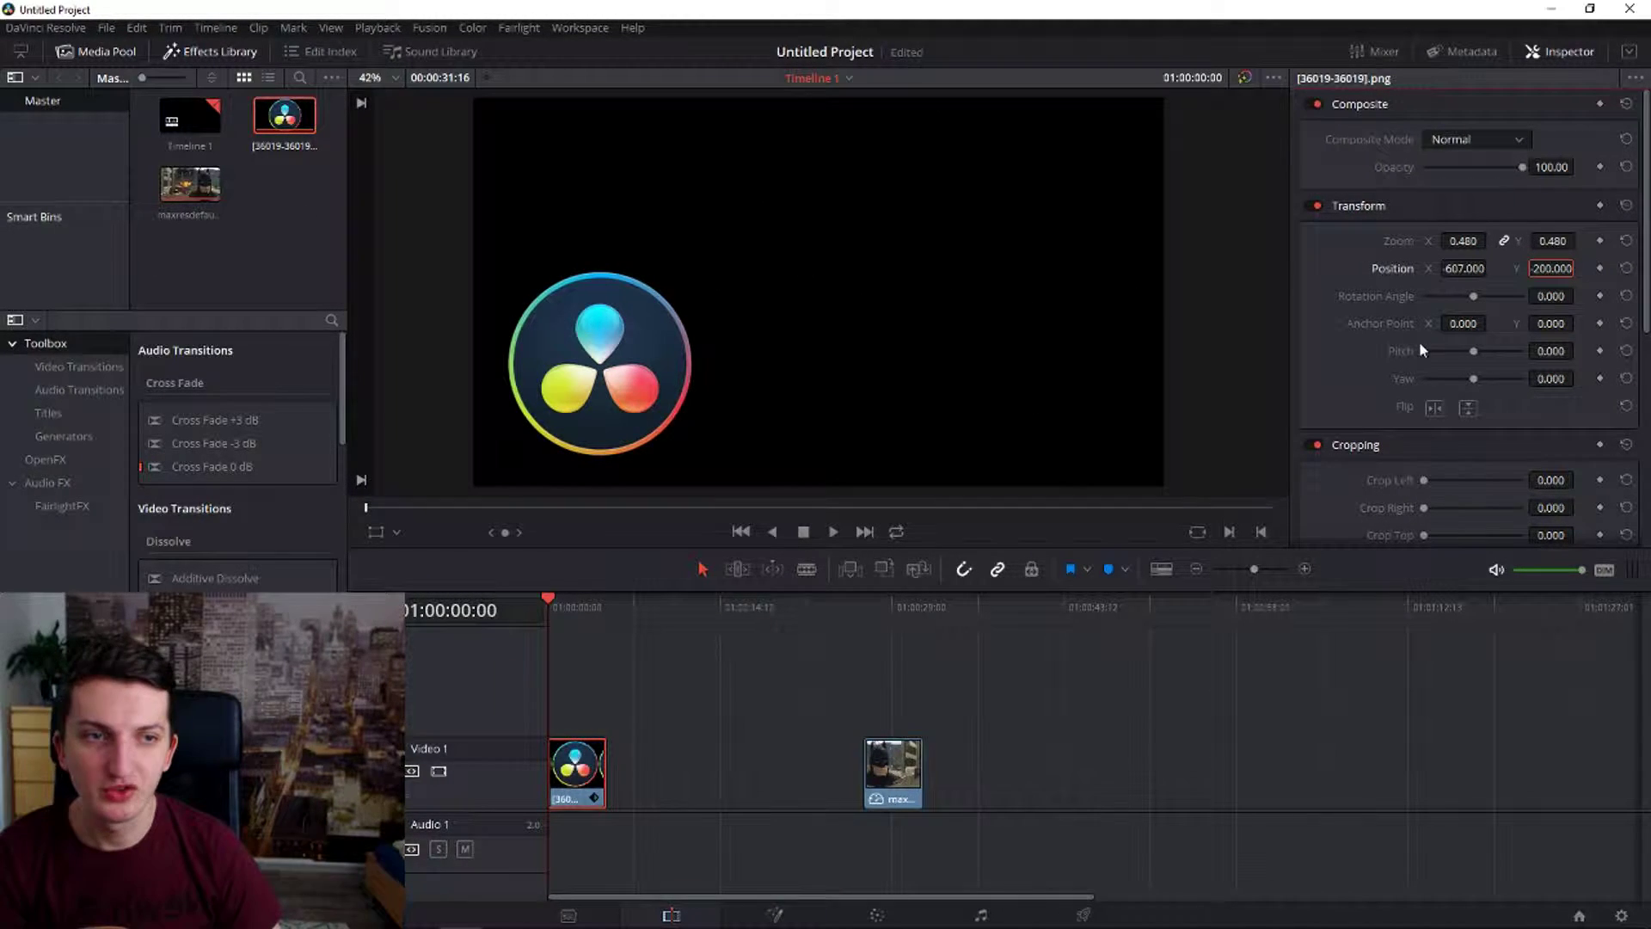
drag(1475, 350, 1495, 353)
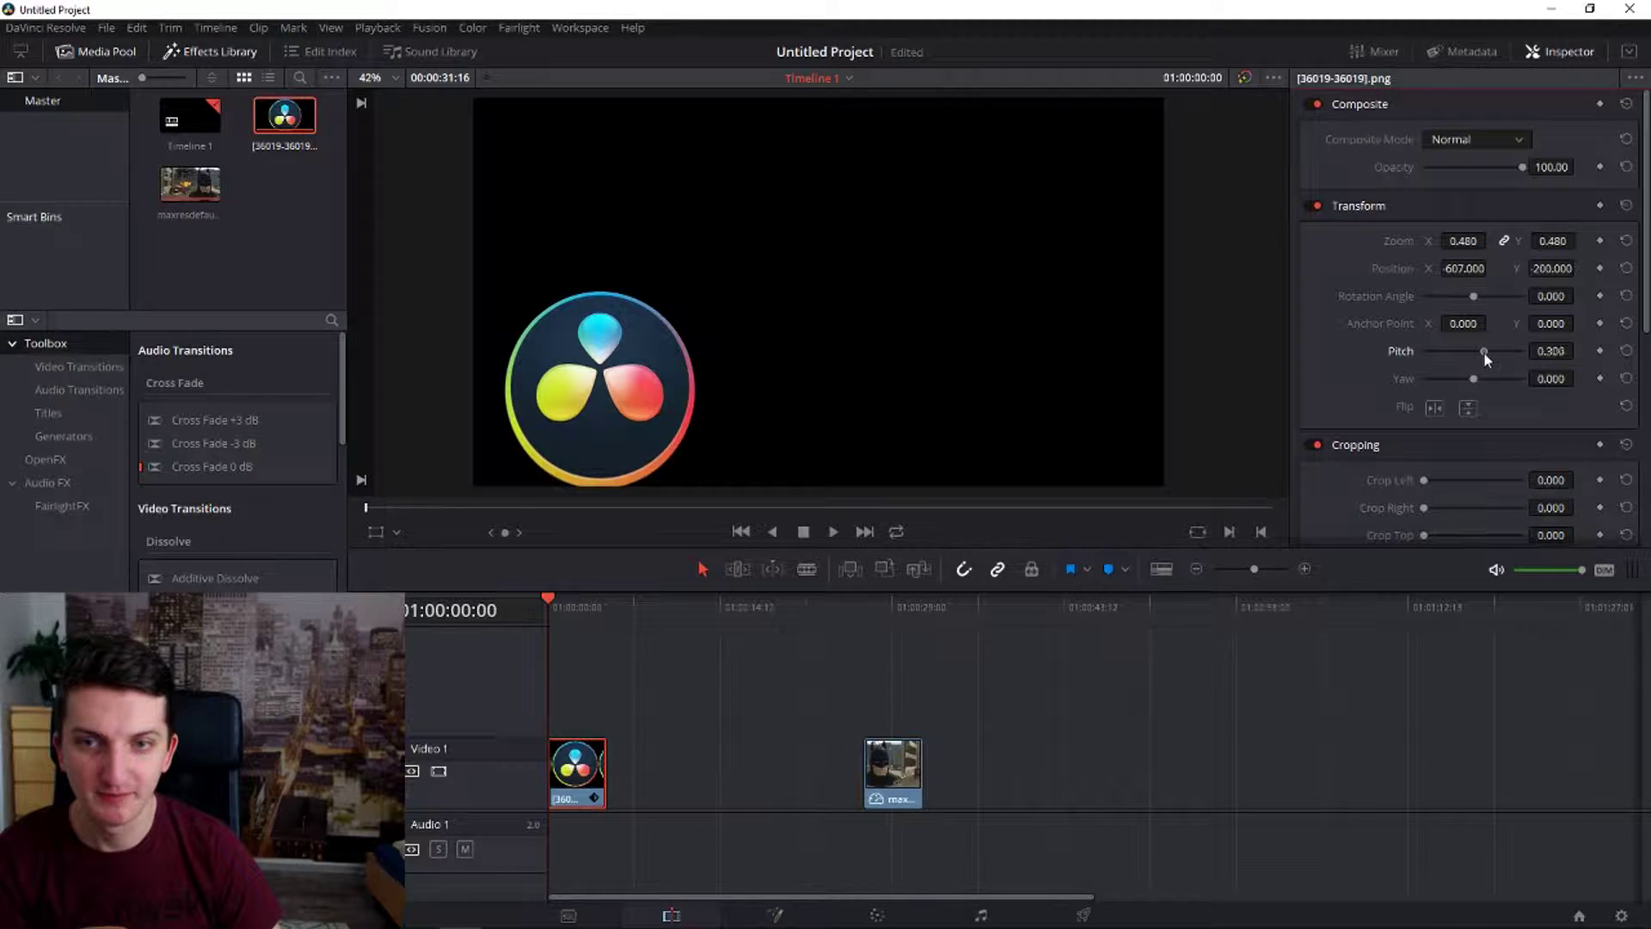
mouse_move(1494, 353)
mouse_down()
mouse_move(1473, 353)
mouse_move(1475, 383)
mouse_move(1509, 395)
mouse_move(1470, 396)
mouse_up()
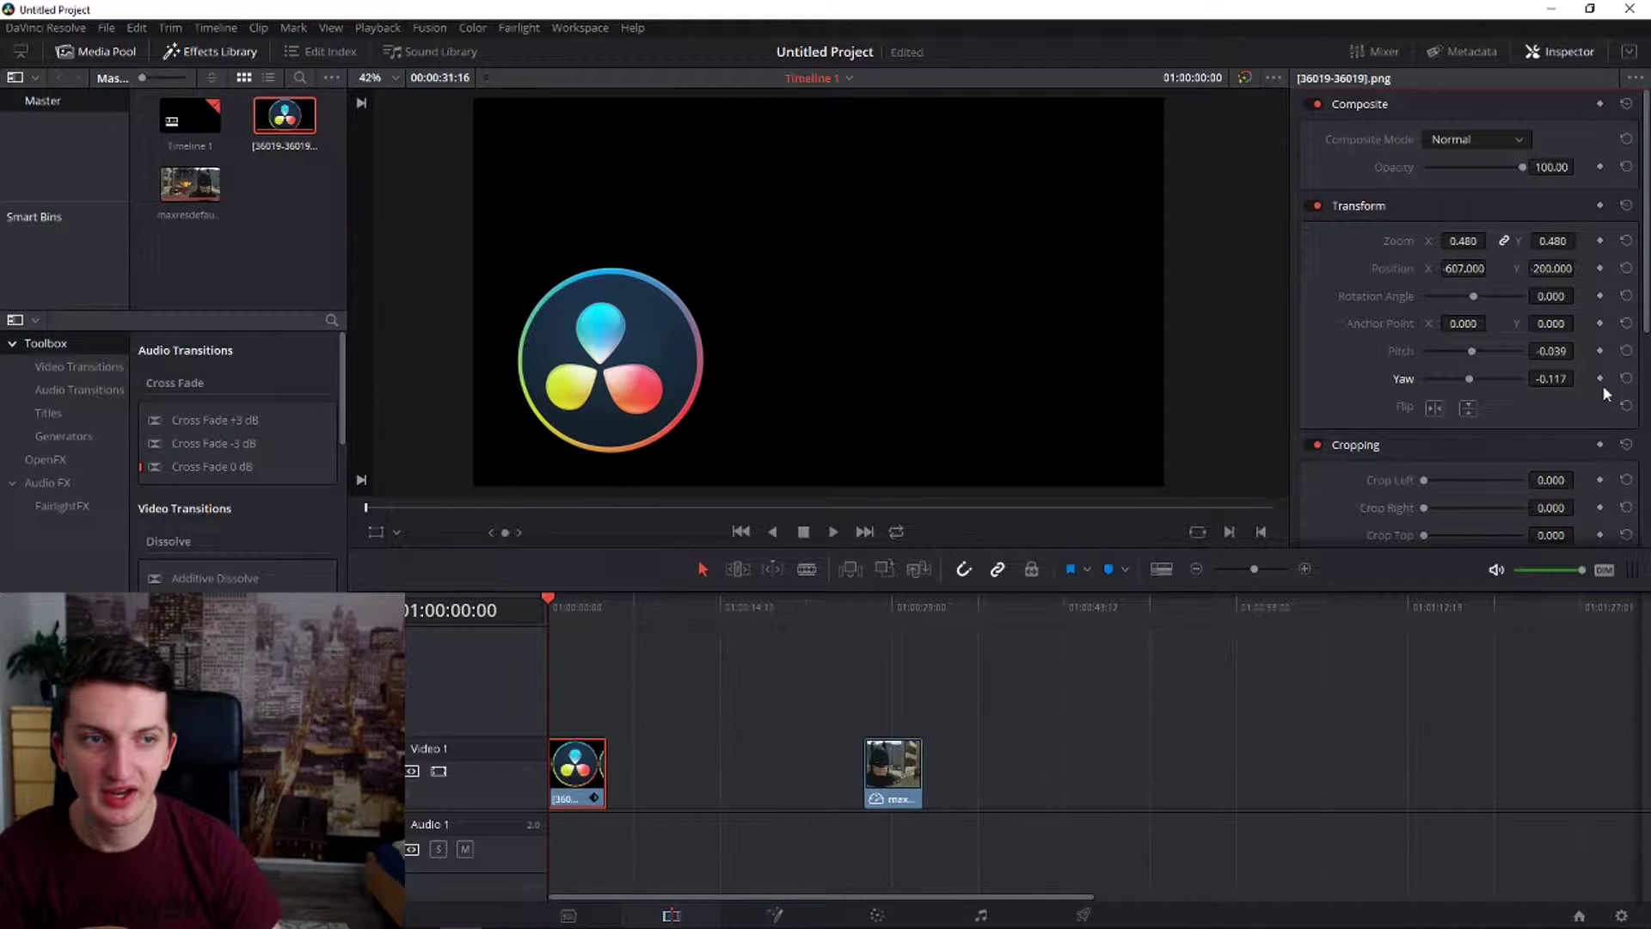
click(1627, 378)
click(1625, 350)
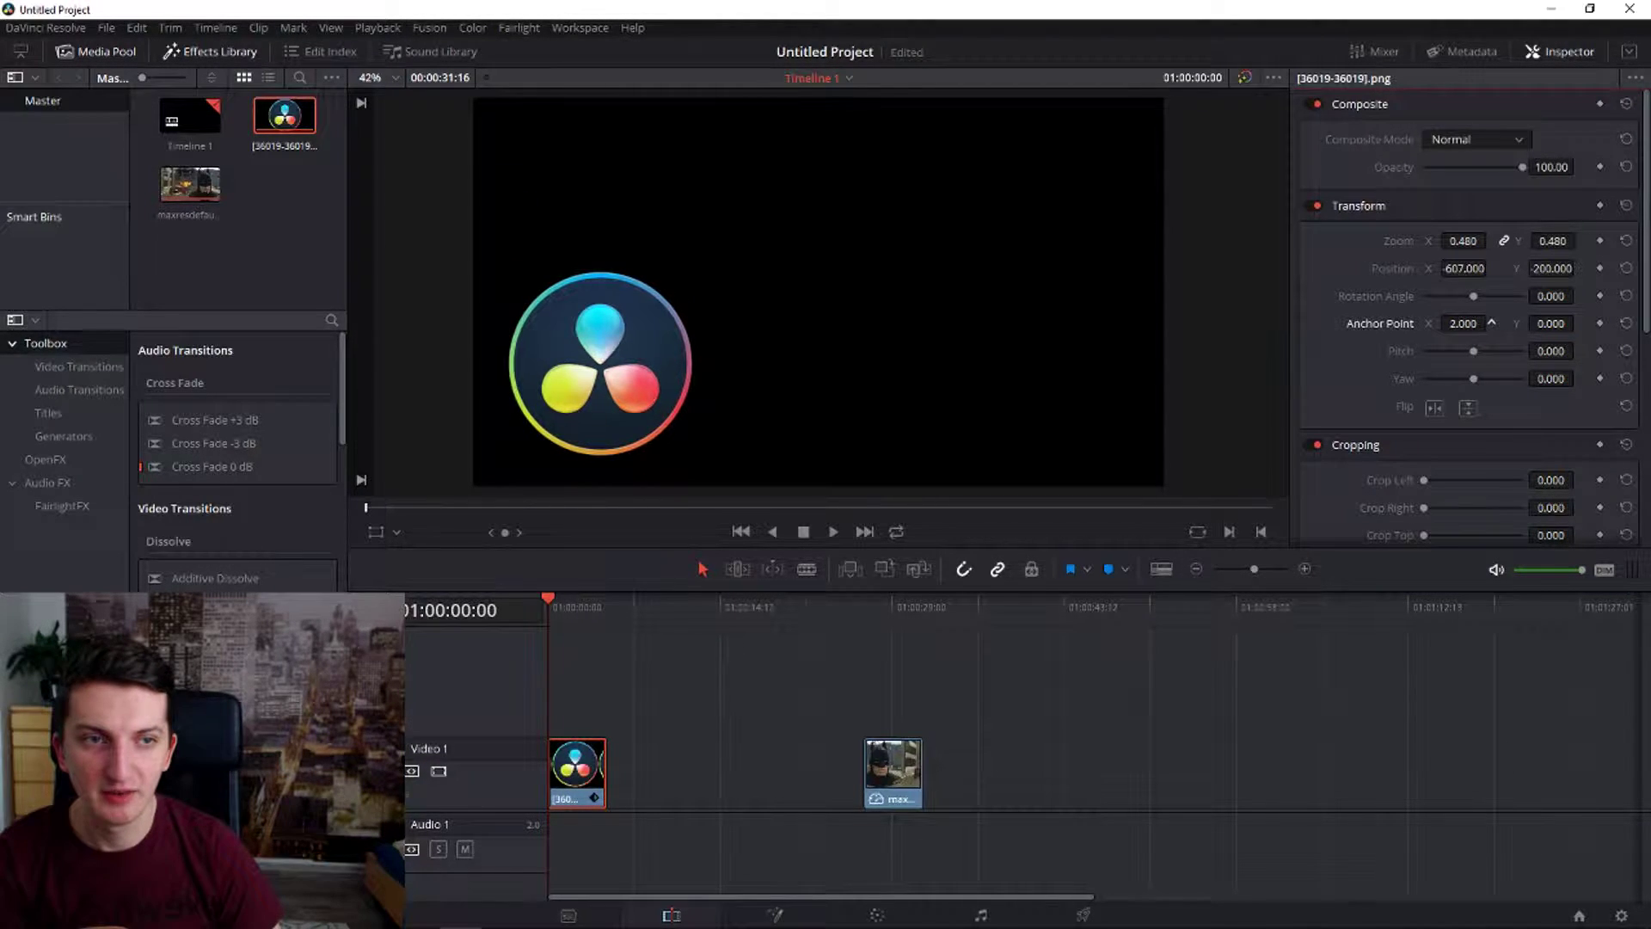
mouse_move(1454, 323)
mouse_down()
mouse_move(1490, 322)
mouse_move(1458, 324)
mouse_up()
click(1626, 322)
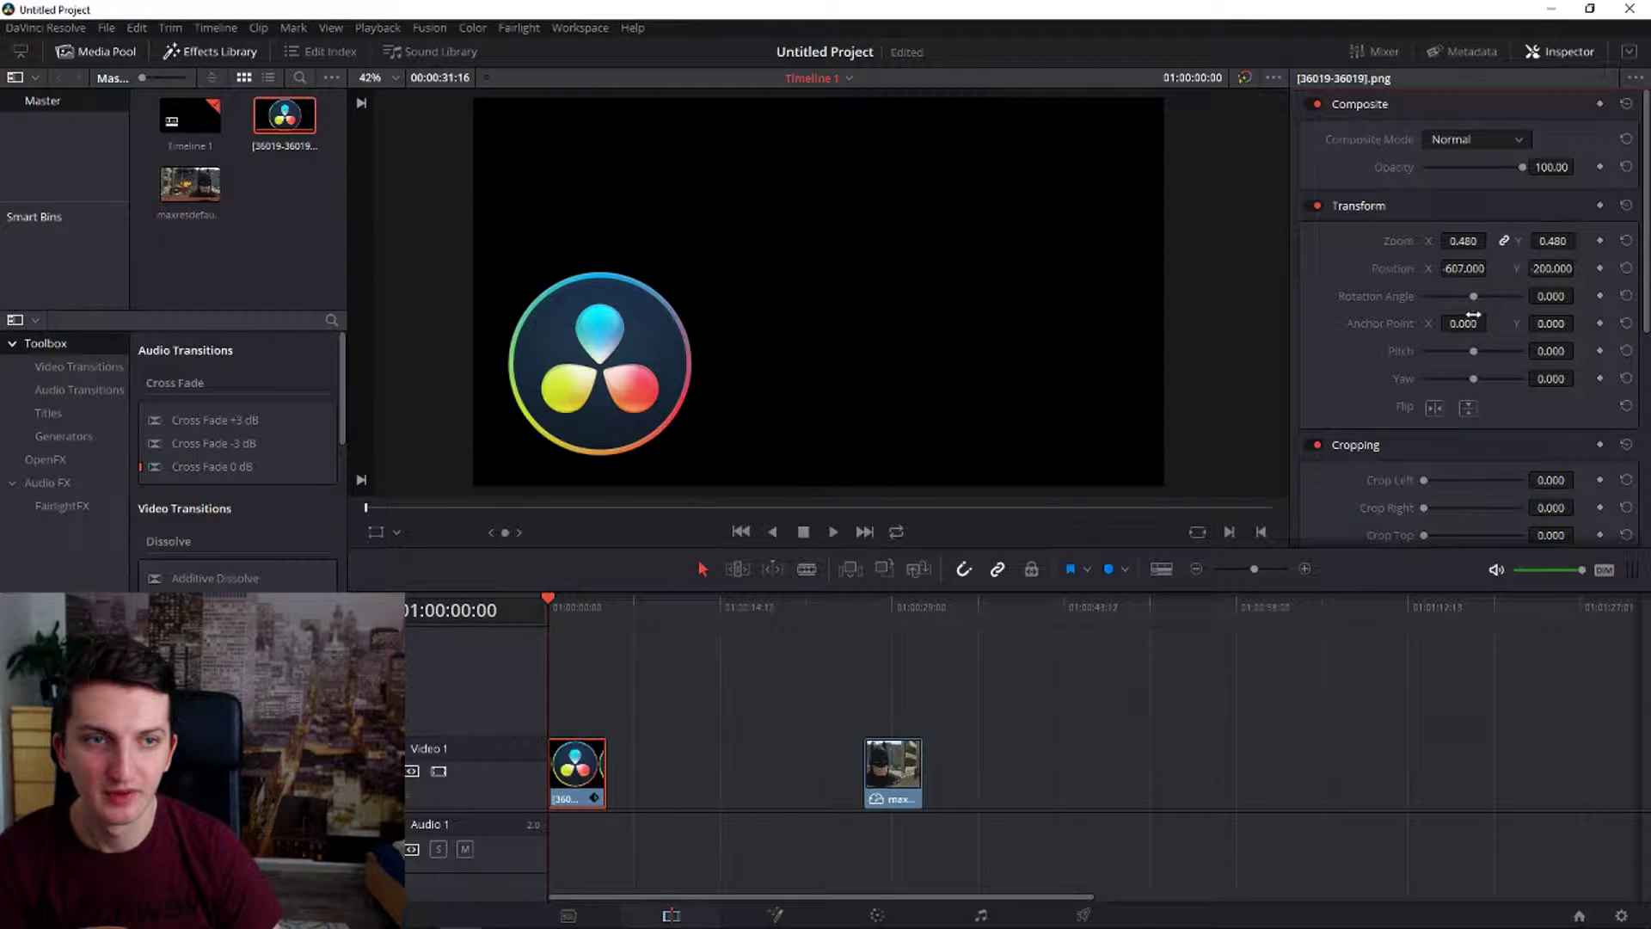
mouse_move(1481, 295)
mouse_down()
mouse_move(1507, 292)
mouse_move(1435, 290)
mouse_up()
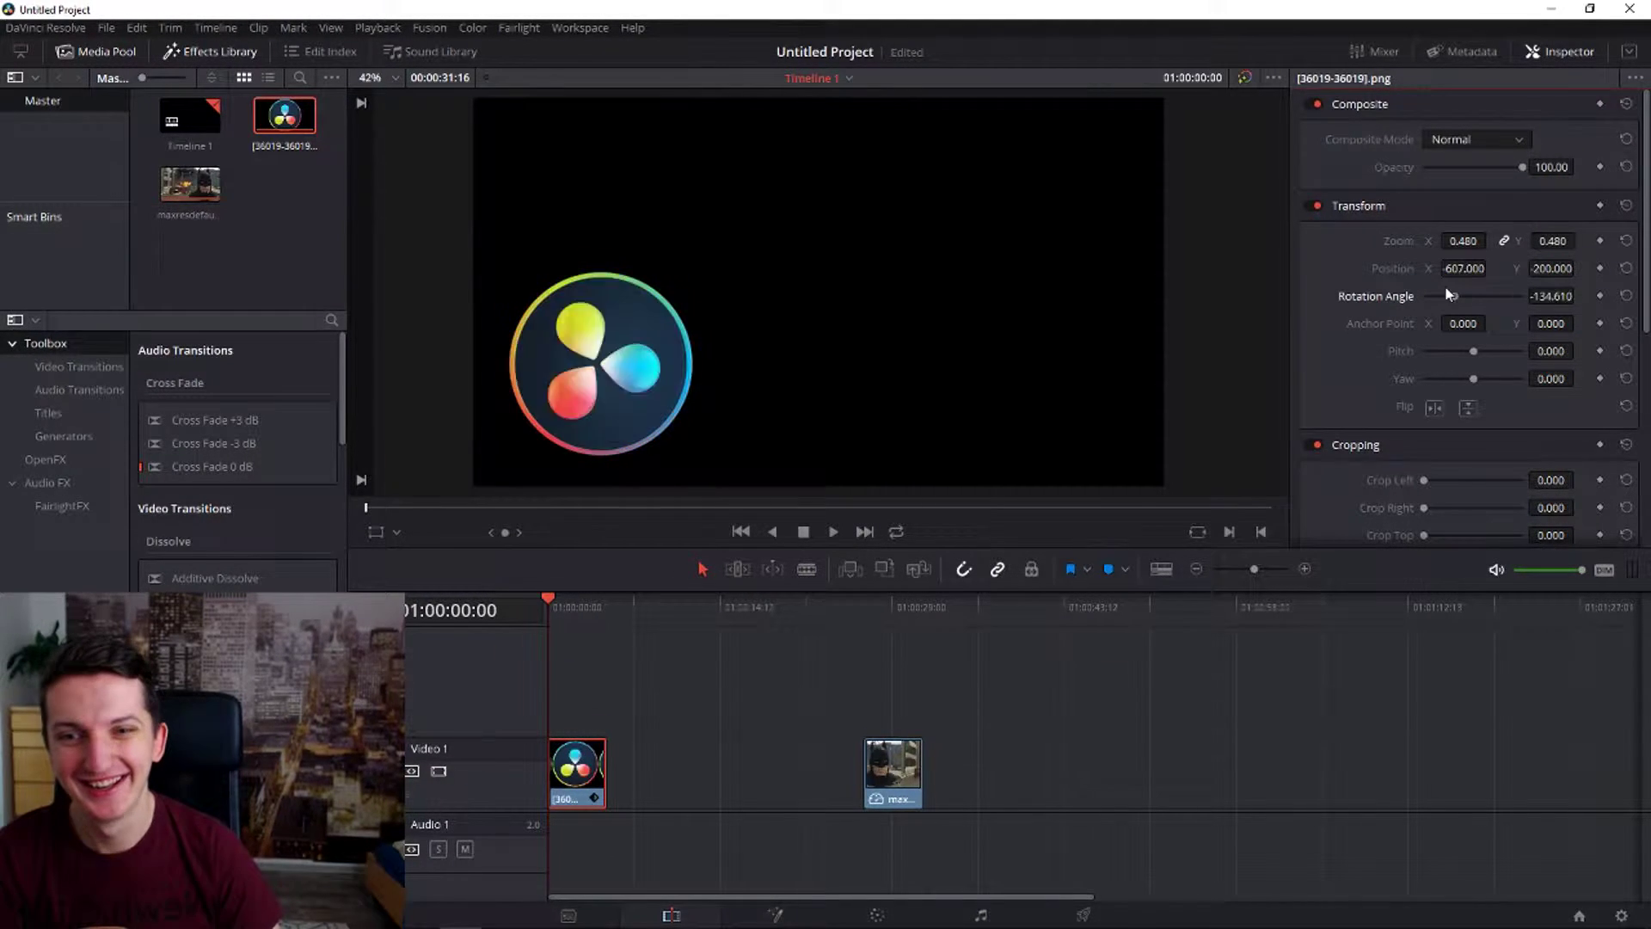
click(1627, 296)
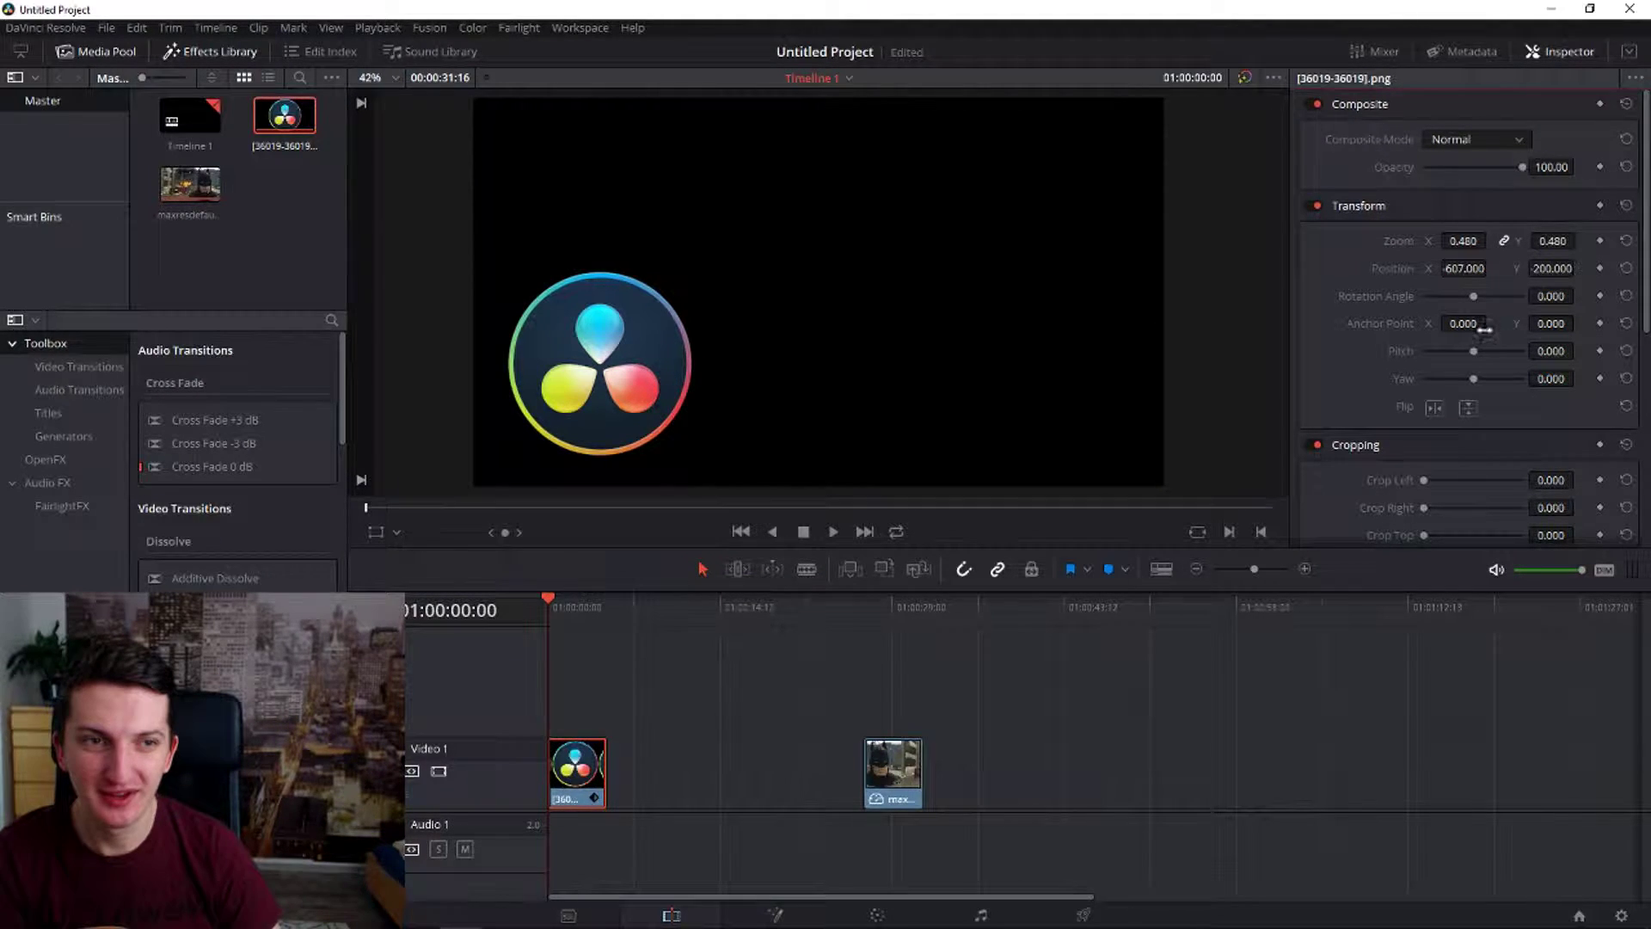
Keyframe the logo's Rotation Angle with a full turn at 5 seconds and a start keyframe
drag(1475, 299, 1528, 296)
click(603, 617)
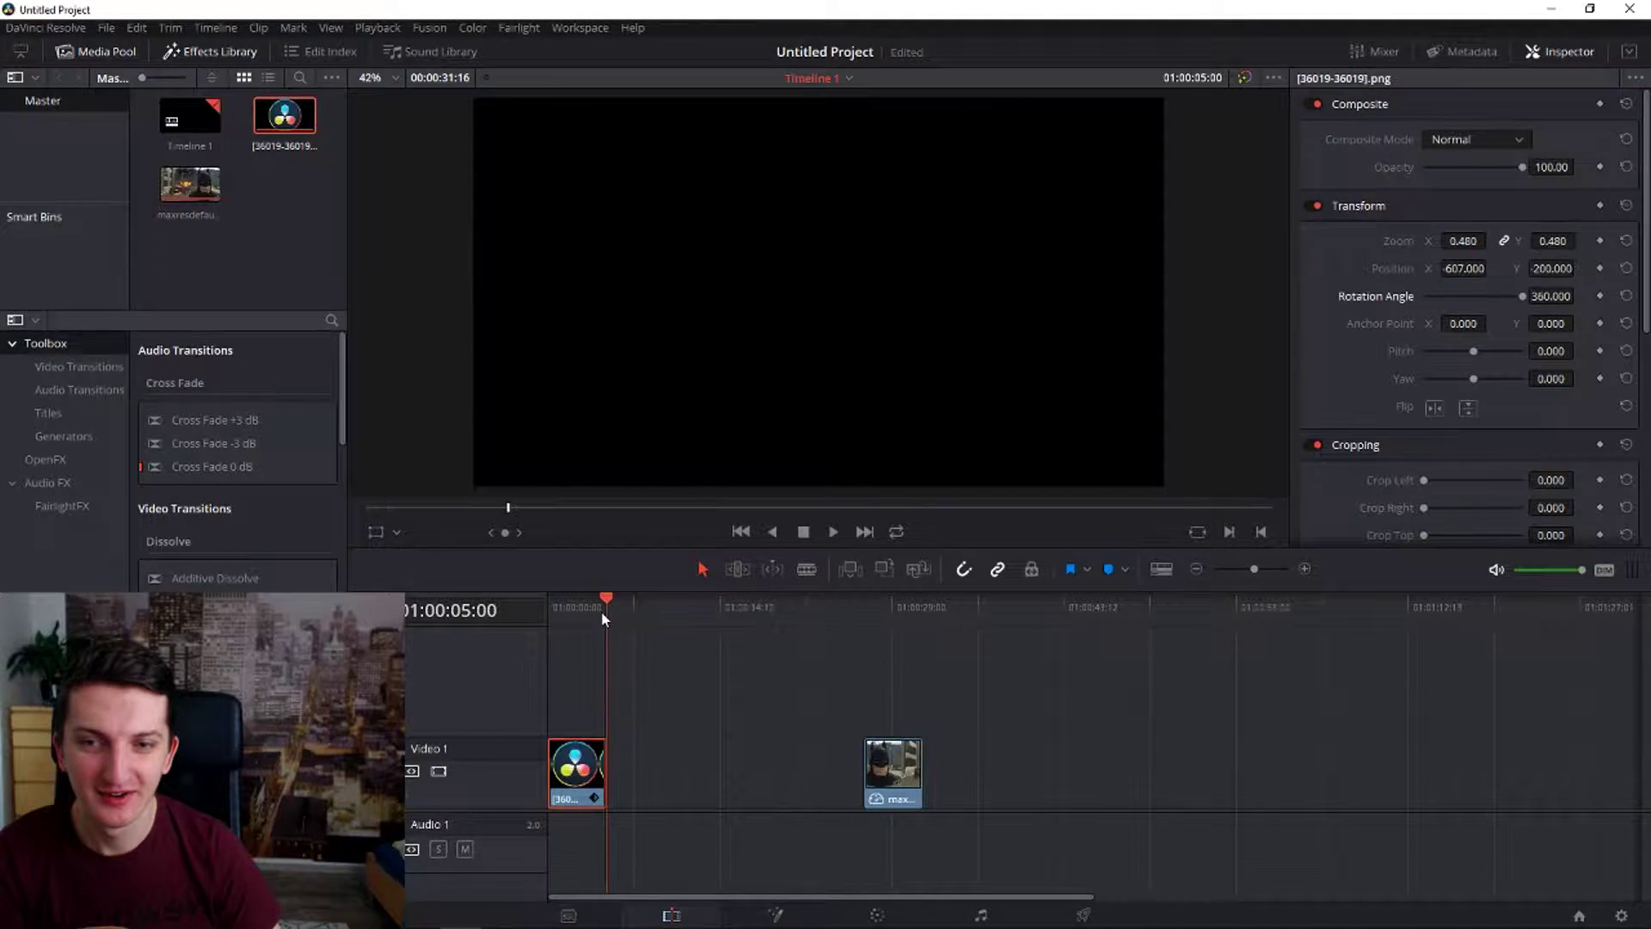
click(1600, 297)
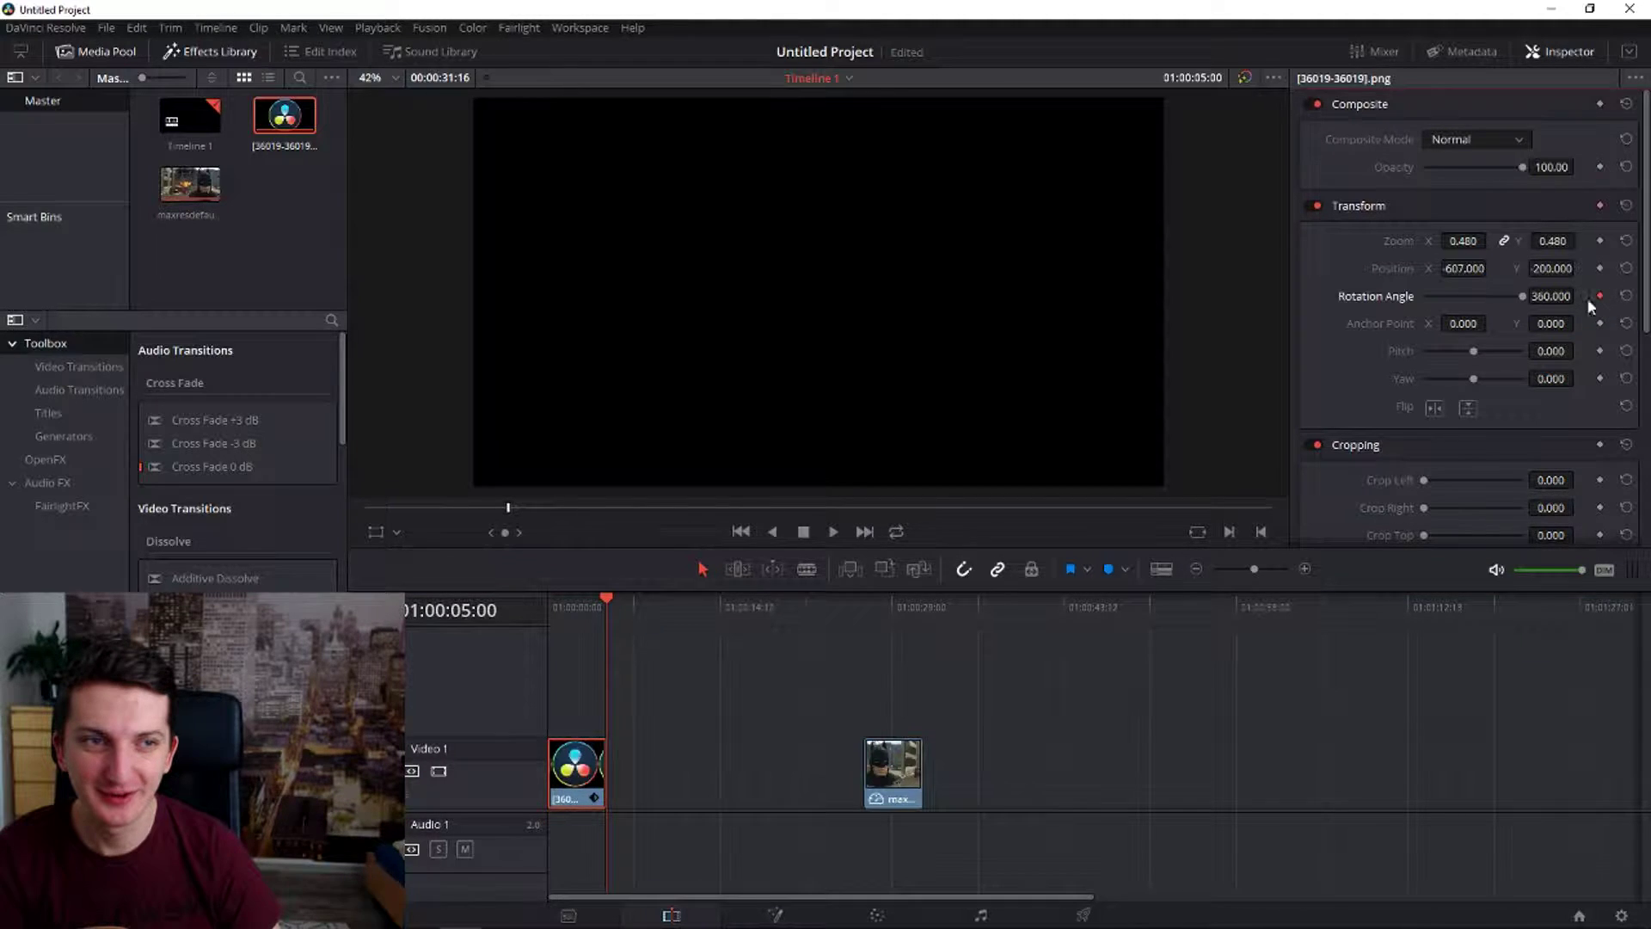
click(557, 651)
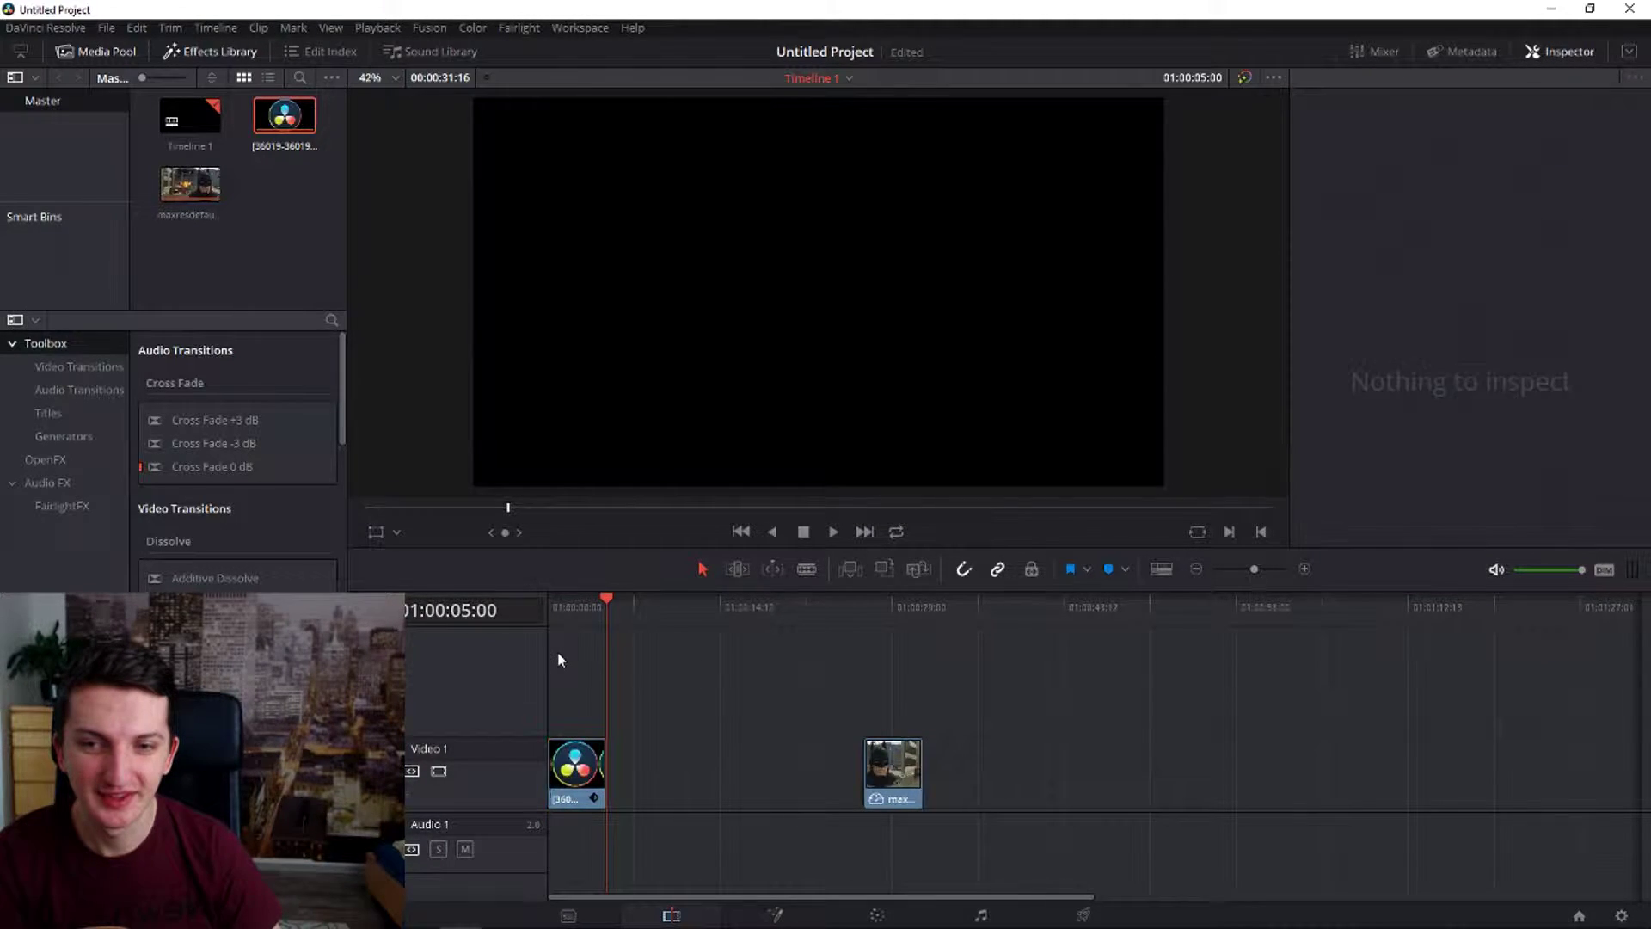
click(552, 617)
click(1427, 296)
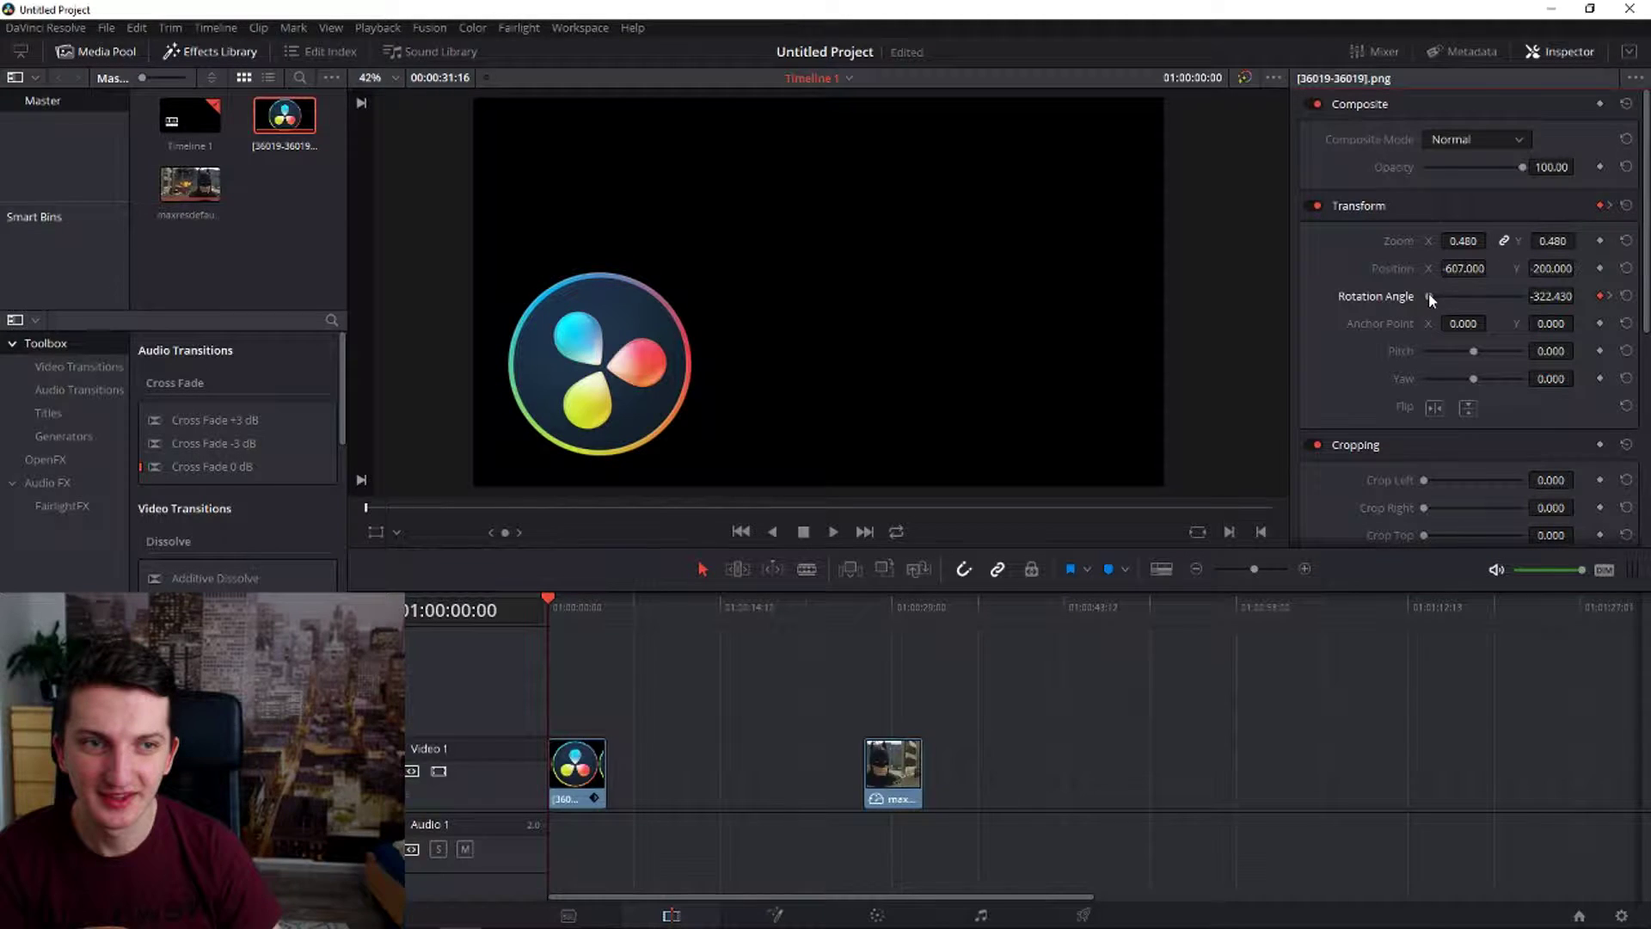
Play back the spinning logo, then stop playback
key(space)
key(b)
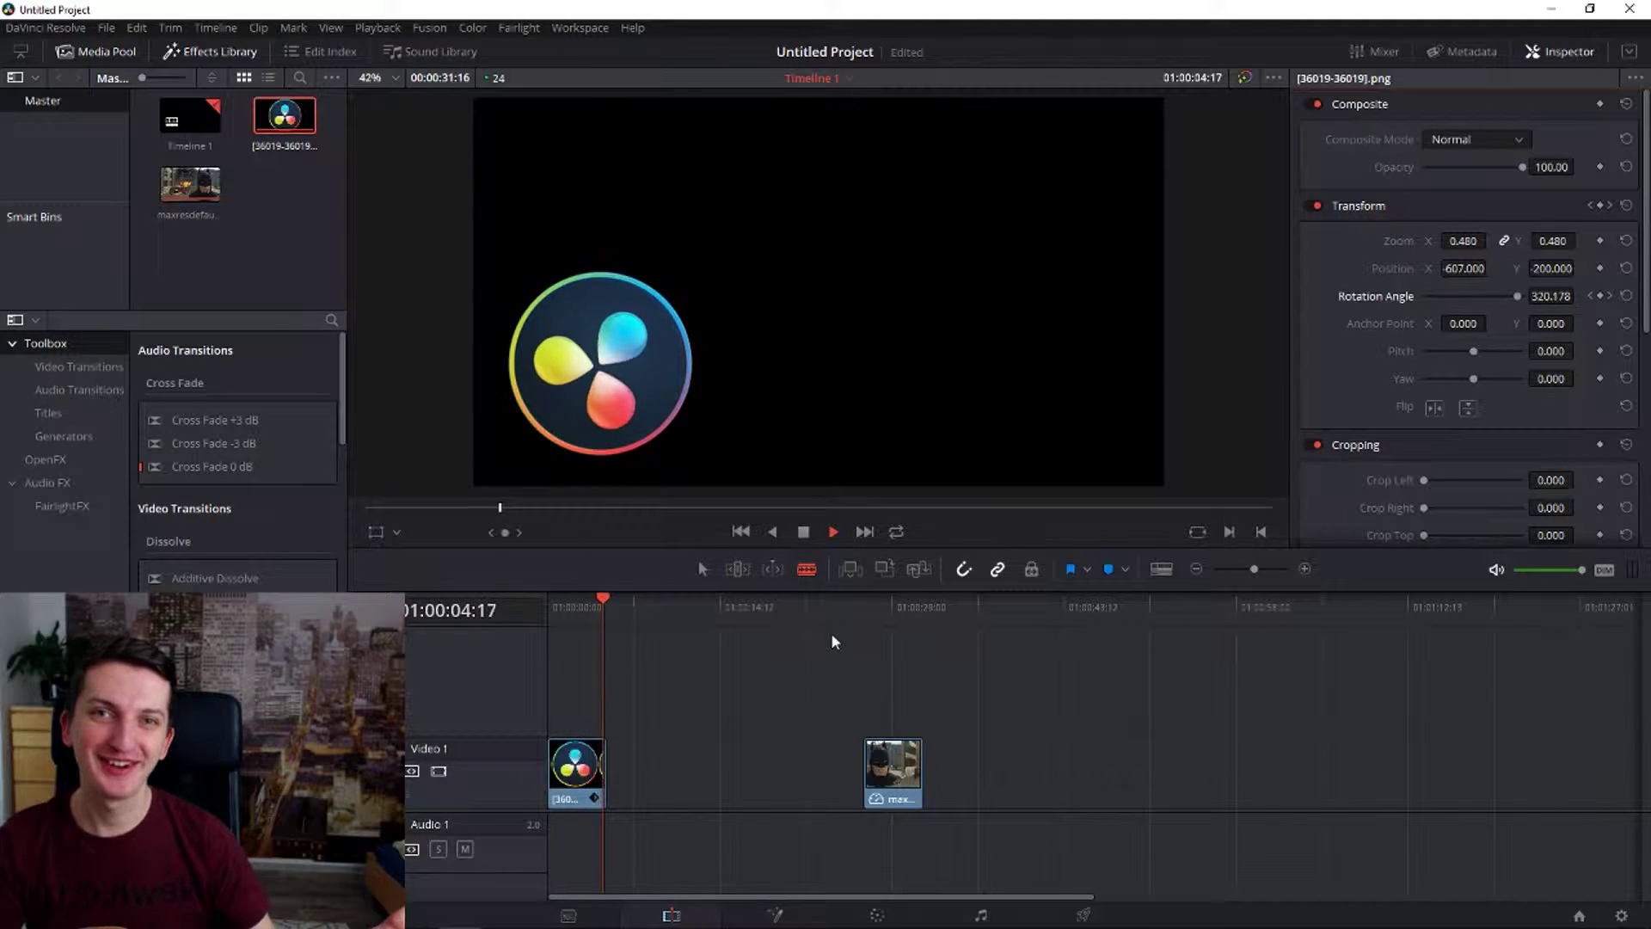
click(830, 632)
Reset the logo's rotation to upright and select the Batman image clip
click(558, 616)
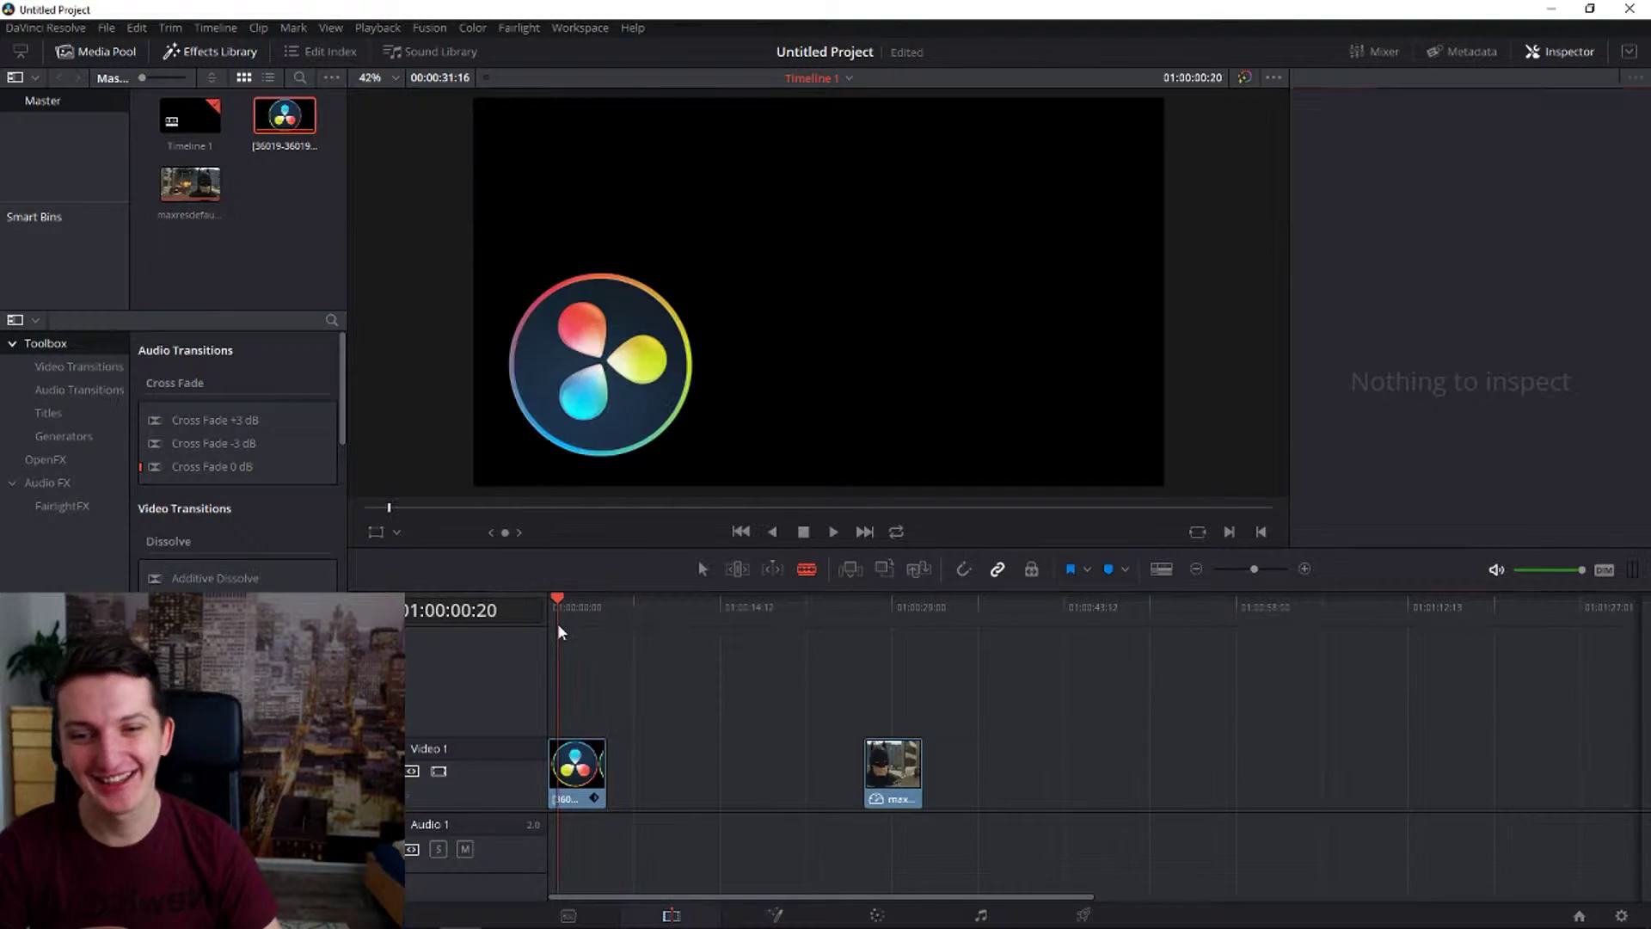
click(1627, 295)
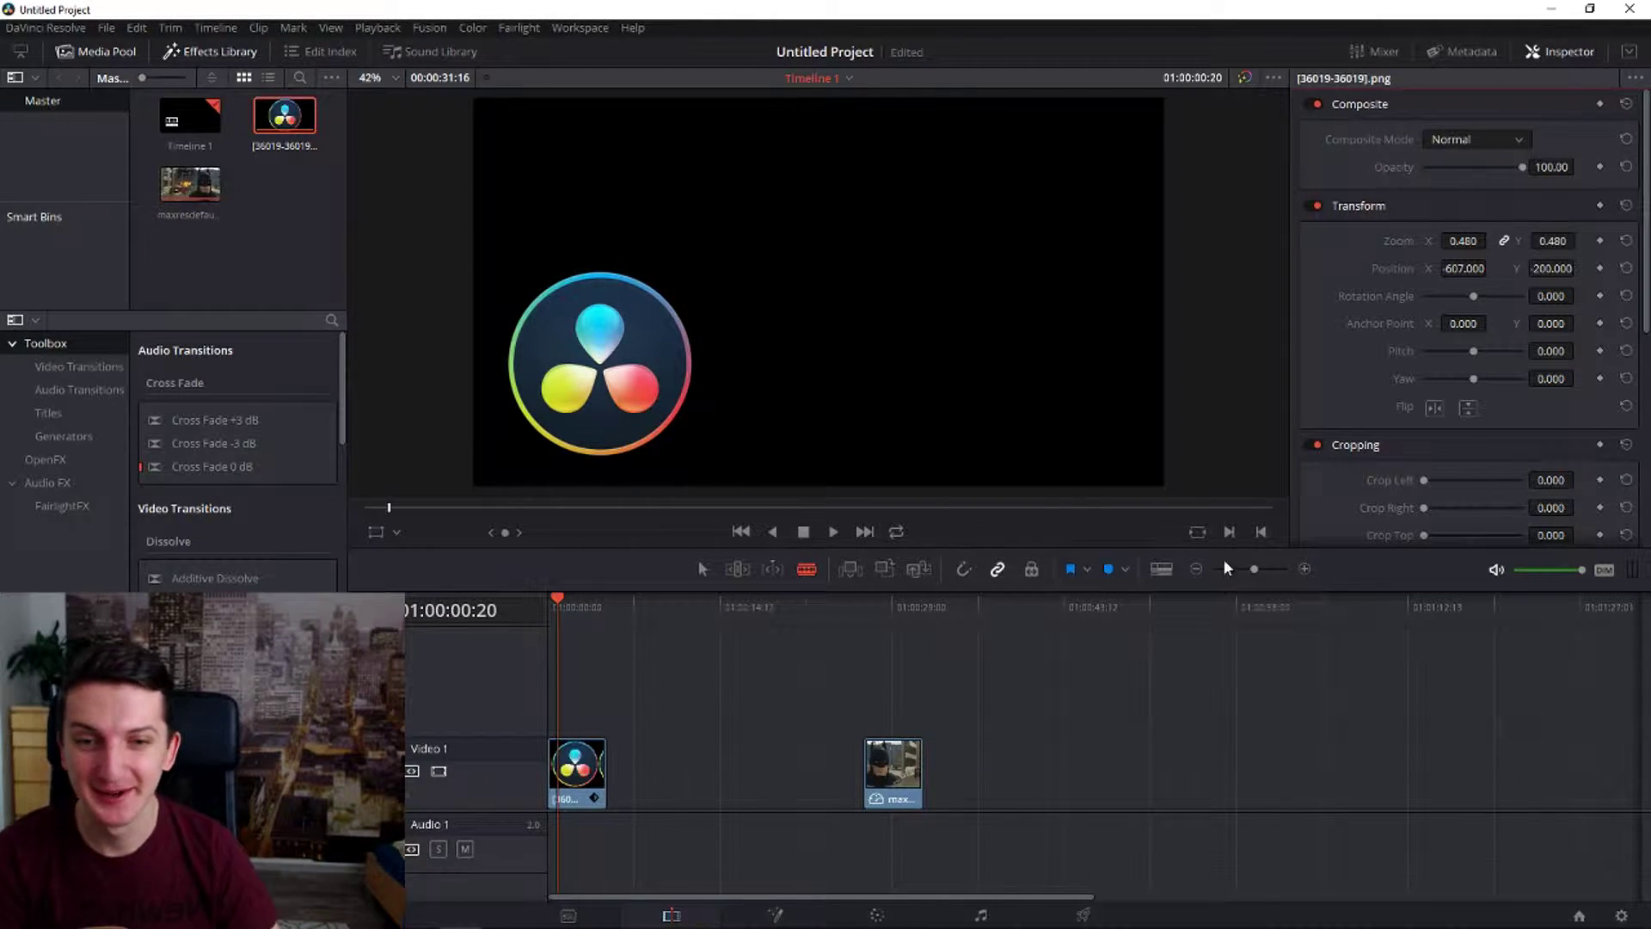
click(876, 606)
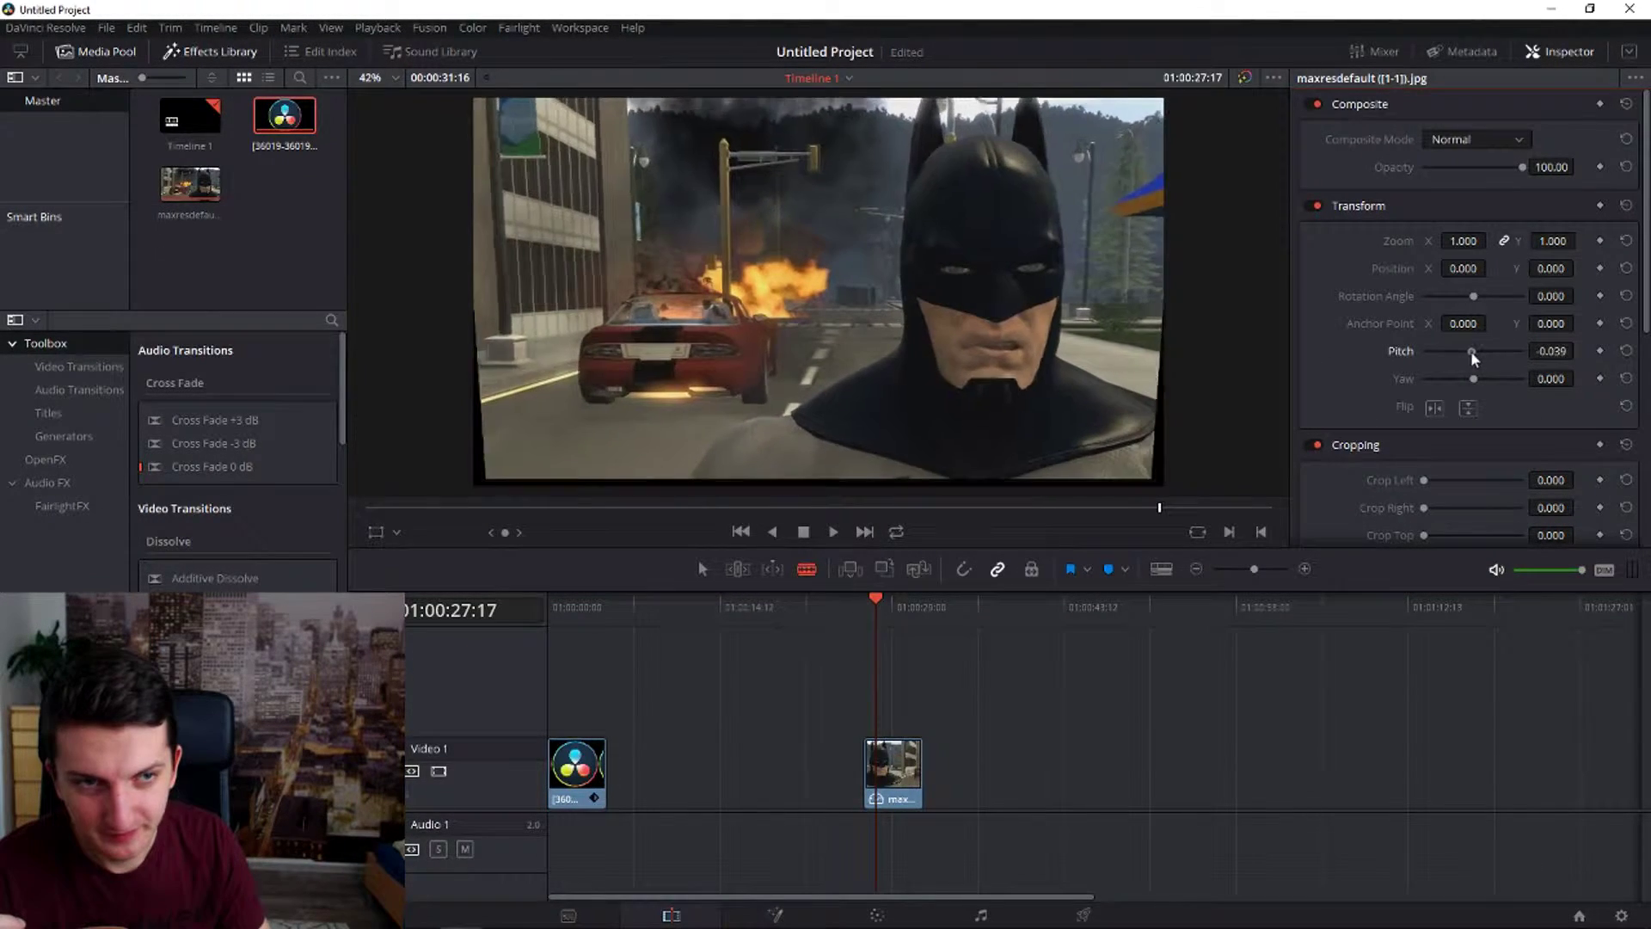
Leave the Batman image's pitch at zero and set its Position X to 8
drag(1480, 351, 1470, 352)
click(1626, 351)
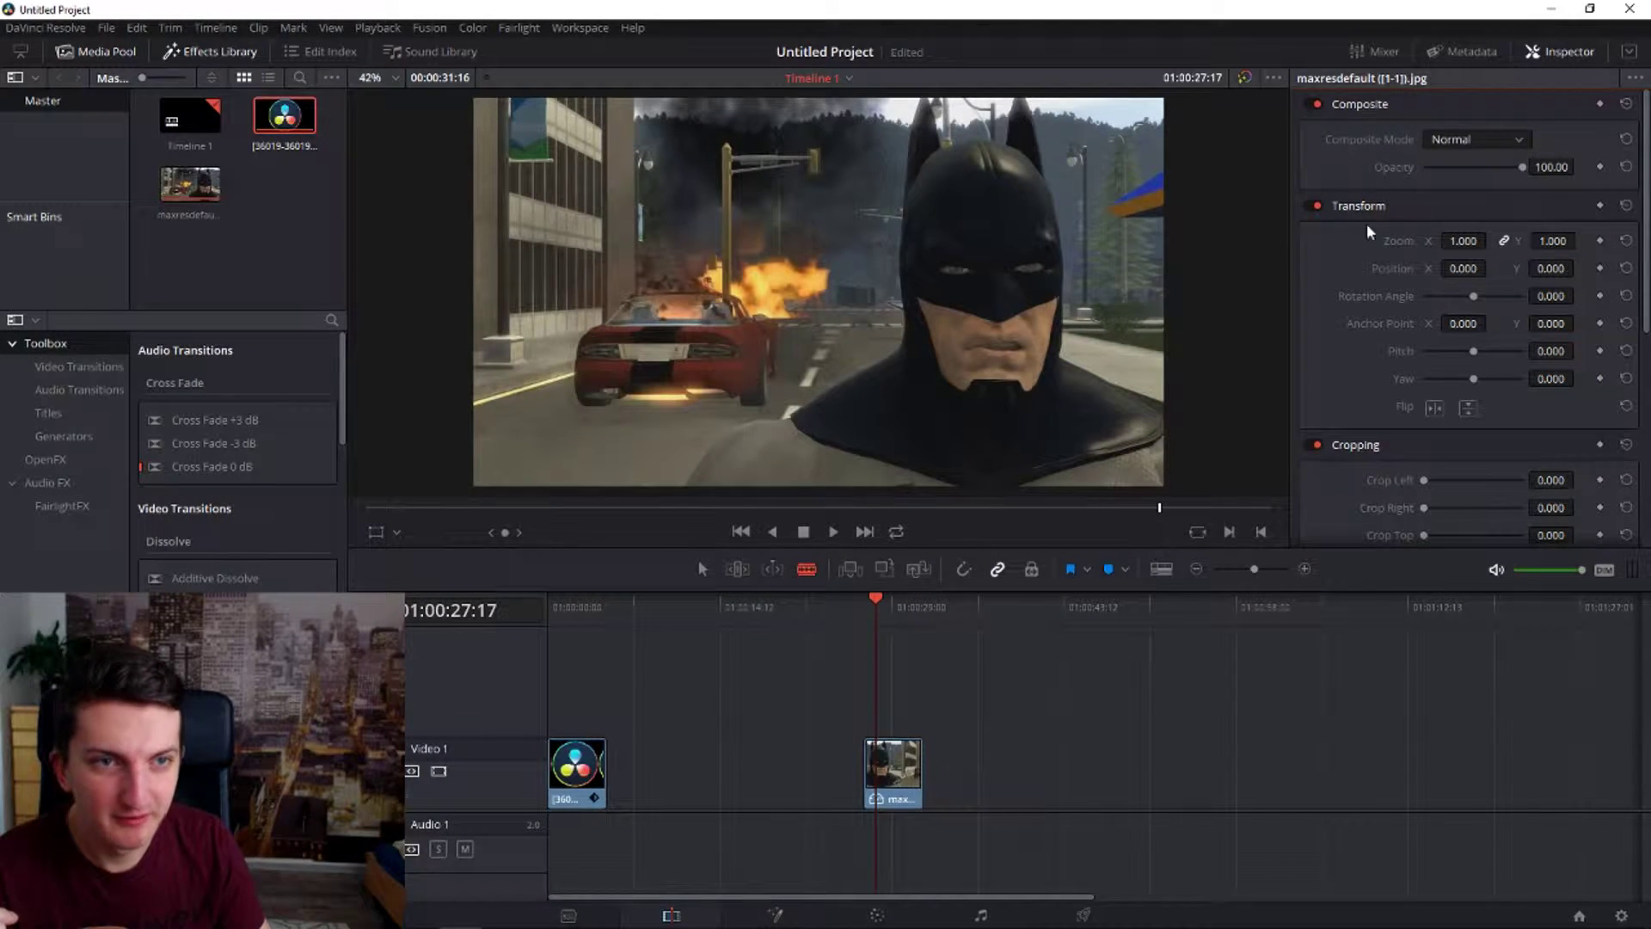
drag(1468, 265, 1491, 268)
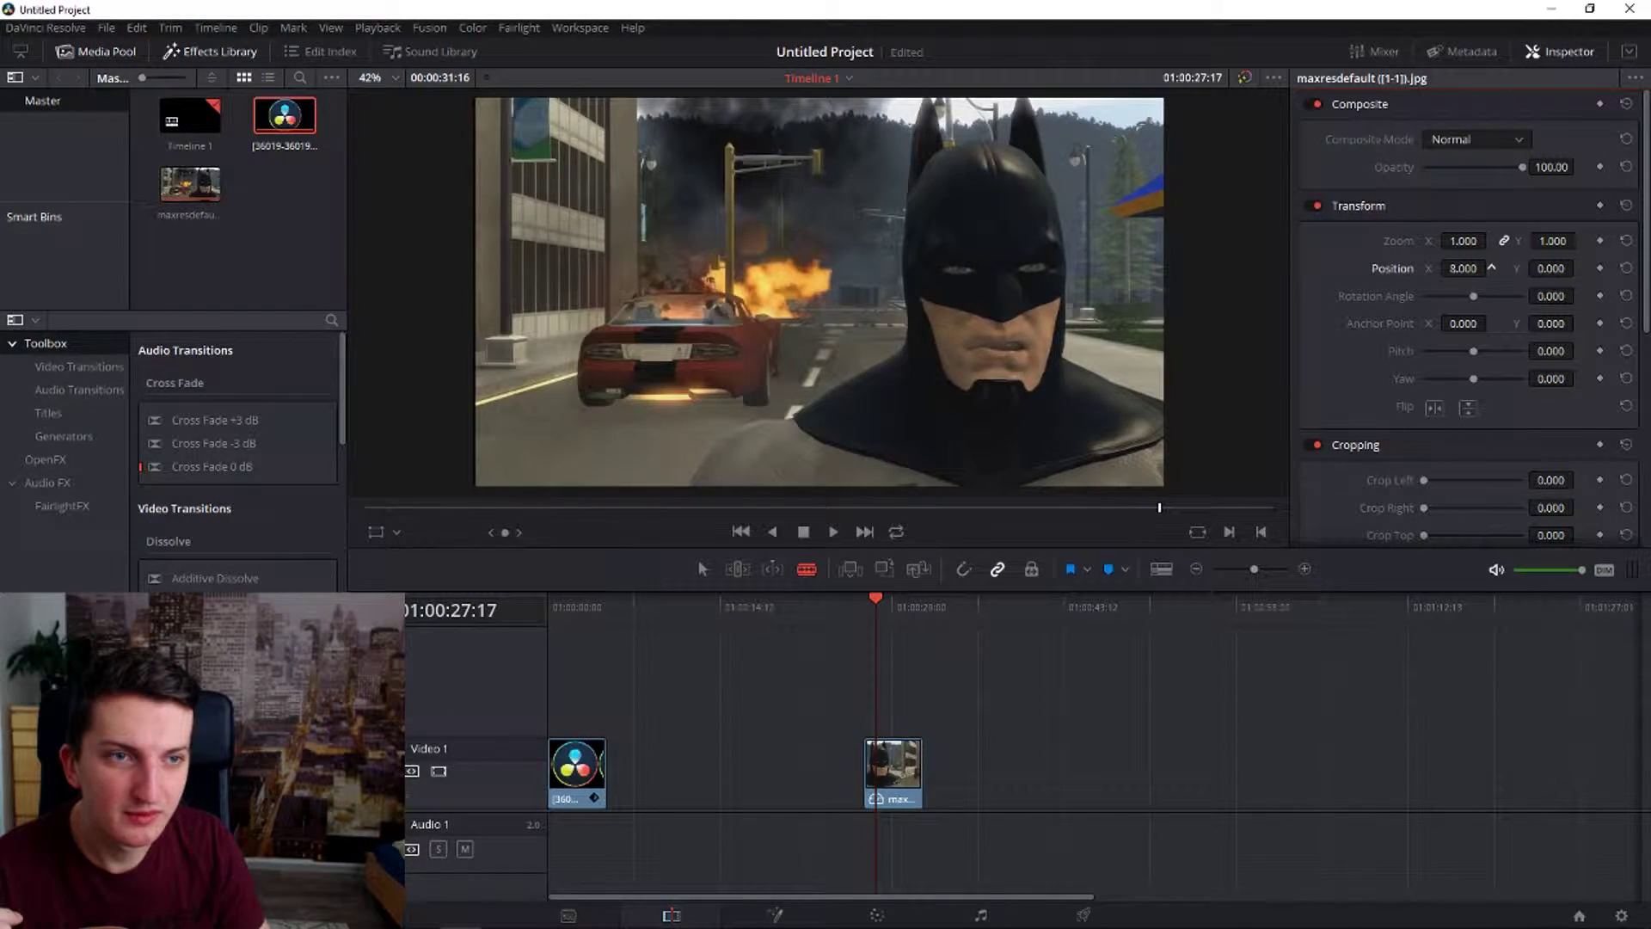
scroll(1479, 409, down, 1)
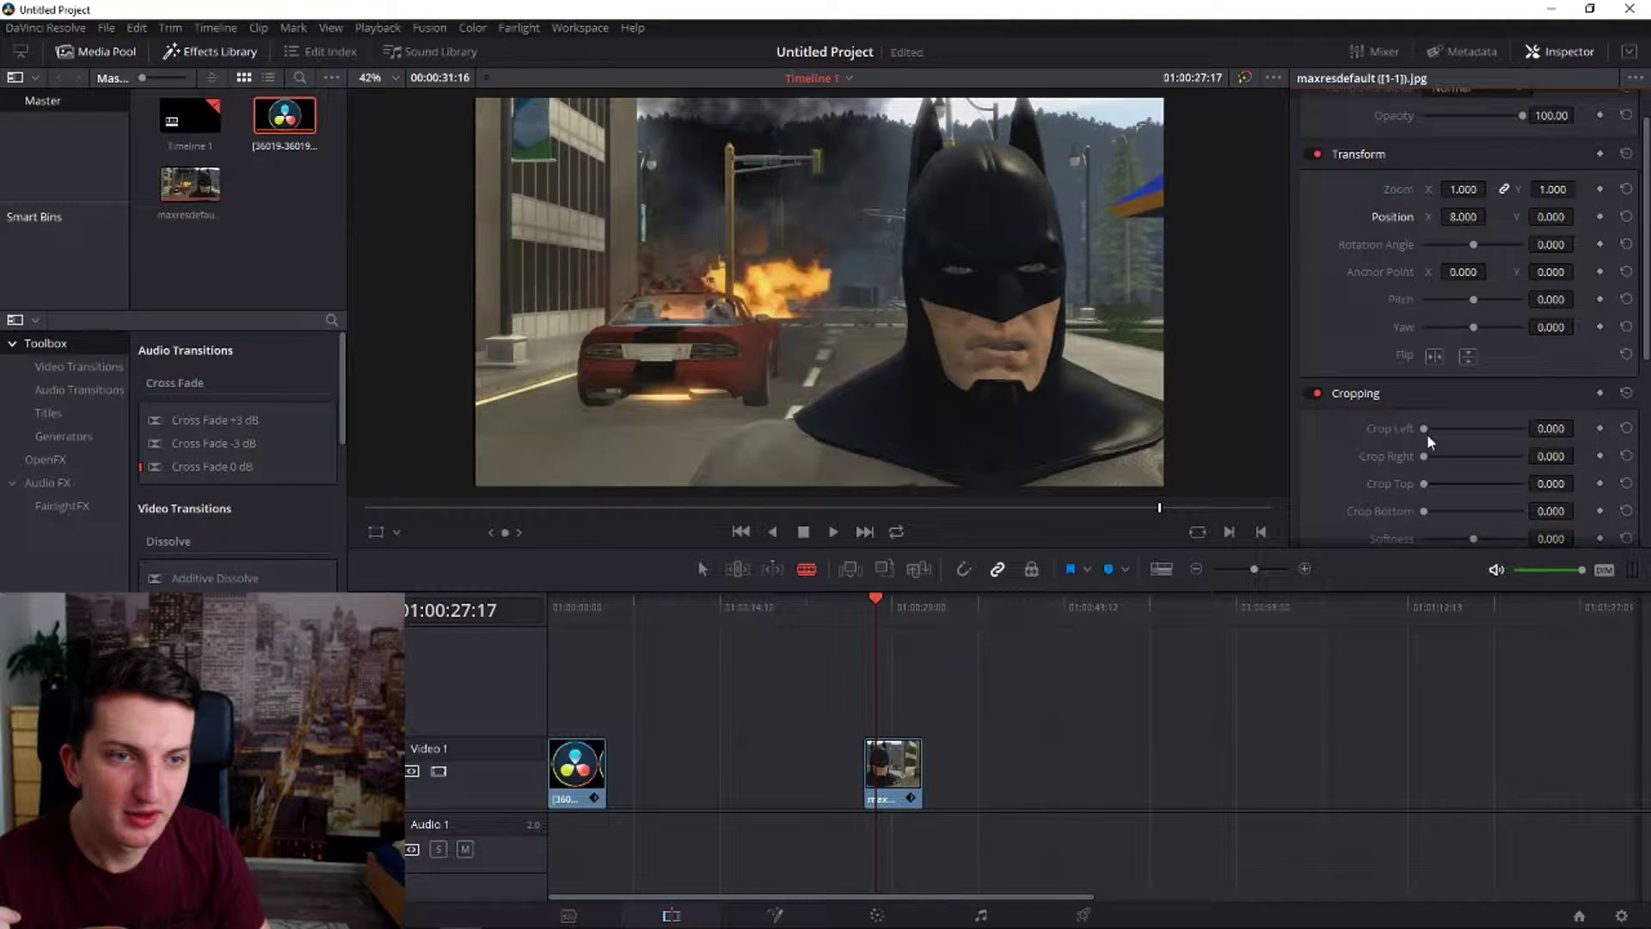
Crop the Batman image's left by about 935, zoom to 1.01, set Position X -551, and reset rotation
drag(1424, 428, 1472, 426)
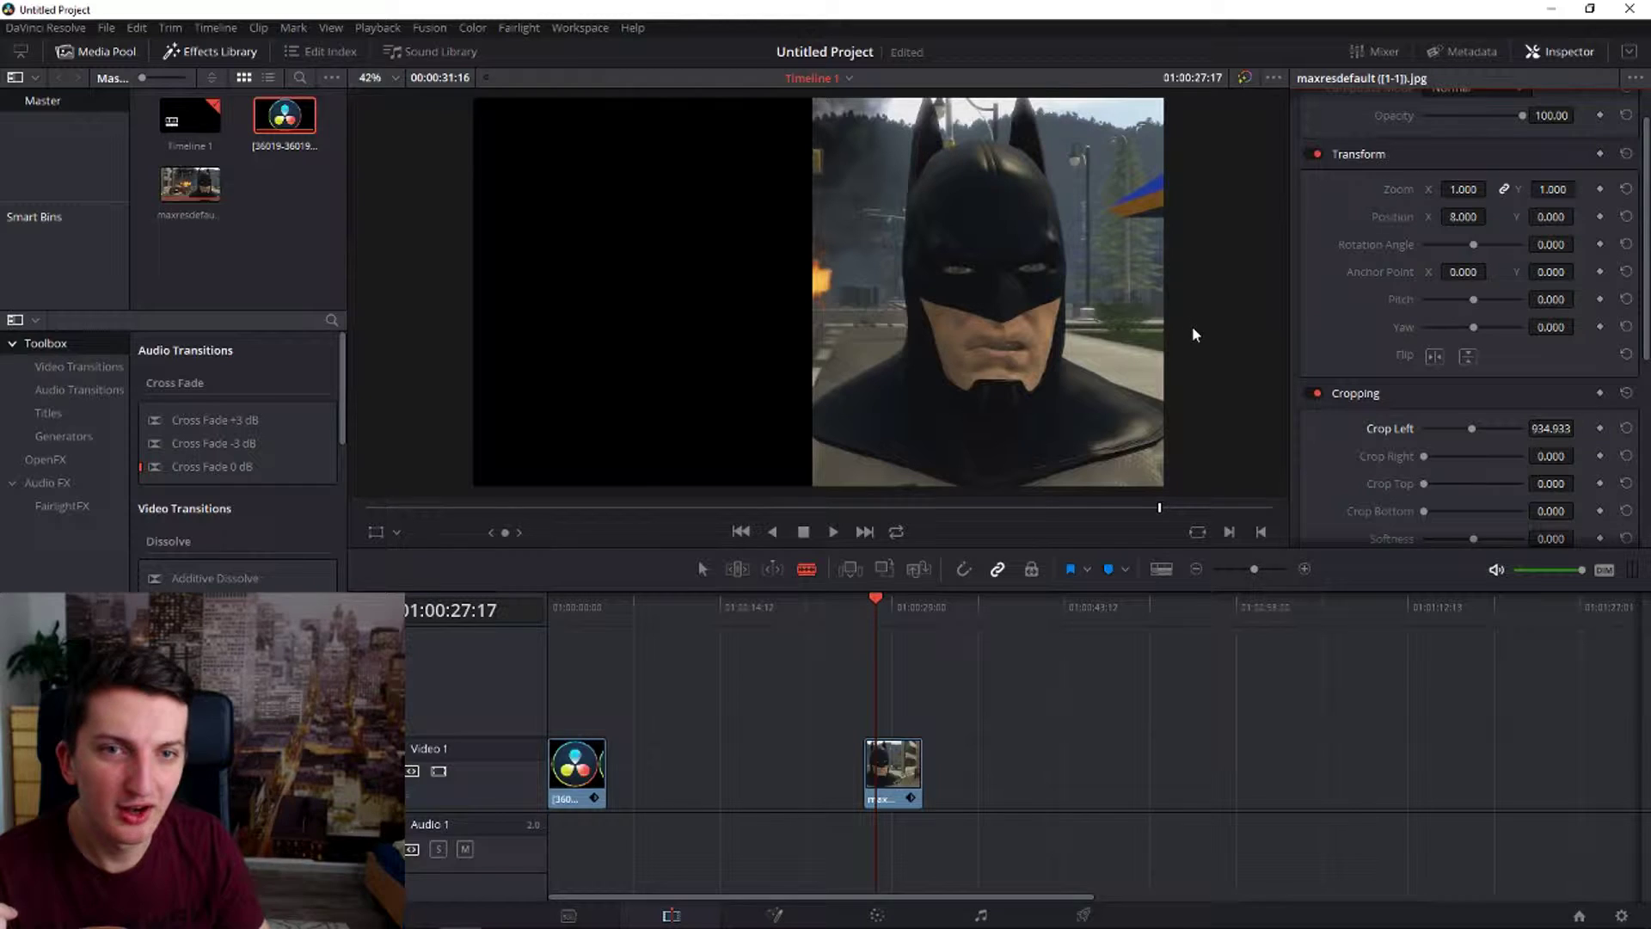
drag(1466, 190, 1481, 188)
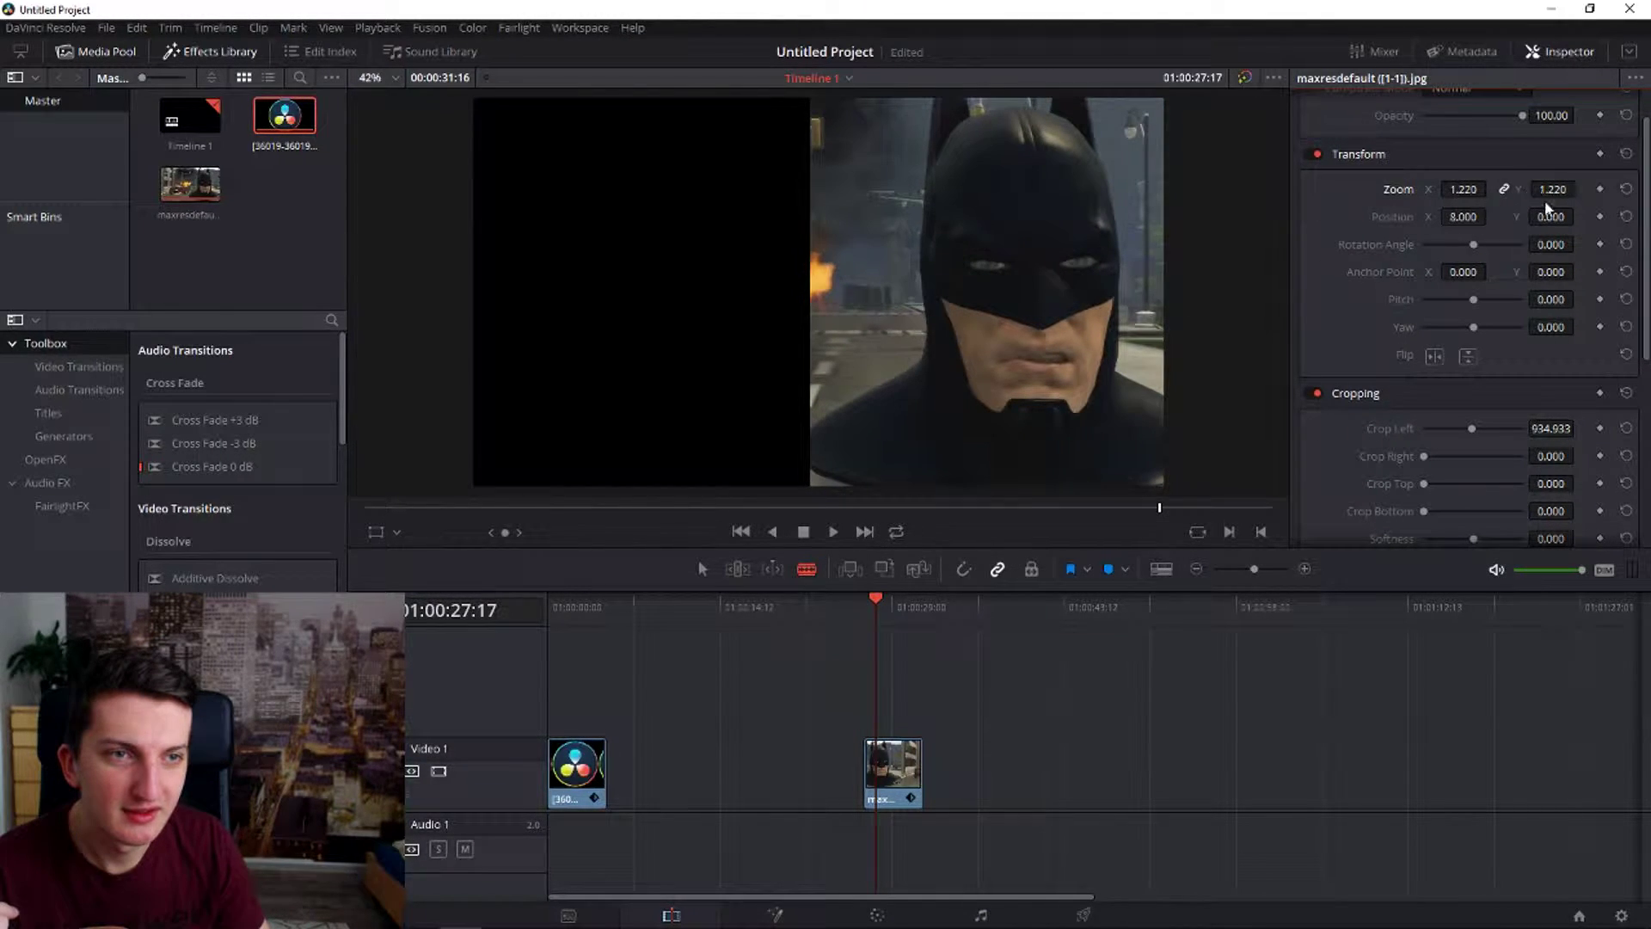
mouse_move(1463, 216)
mouse_down()
mouse_move(1490, 215)
mouse_move(1493, 189)
mouse_move(1582, 189)
mouse_up()
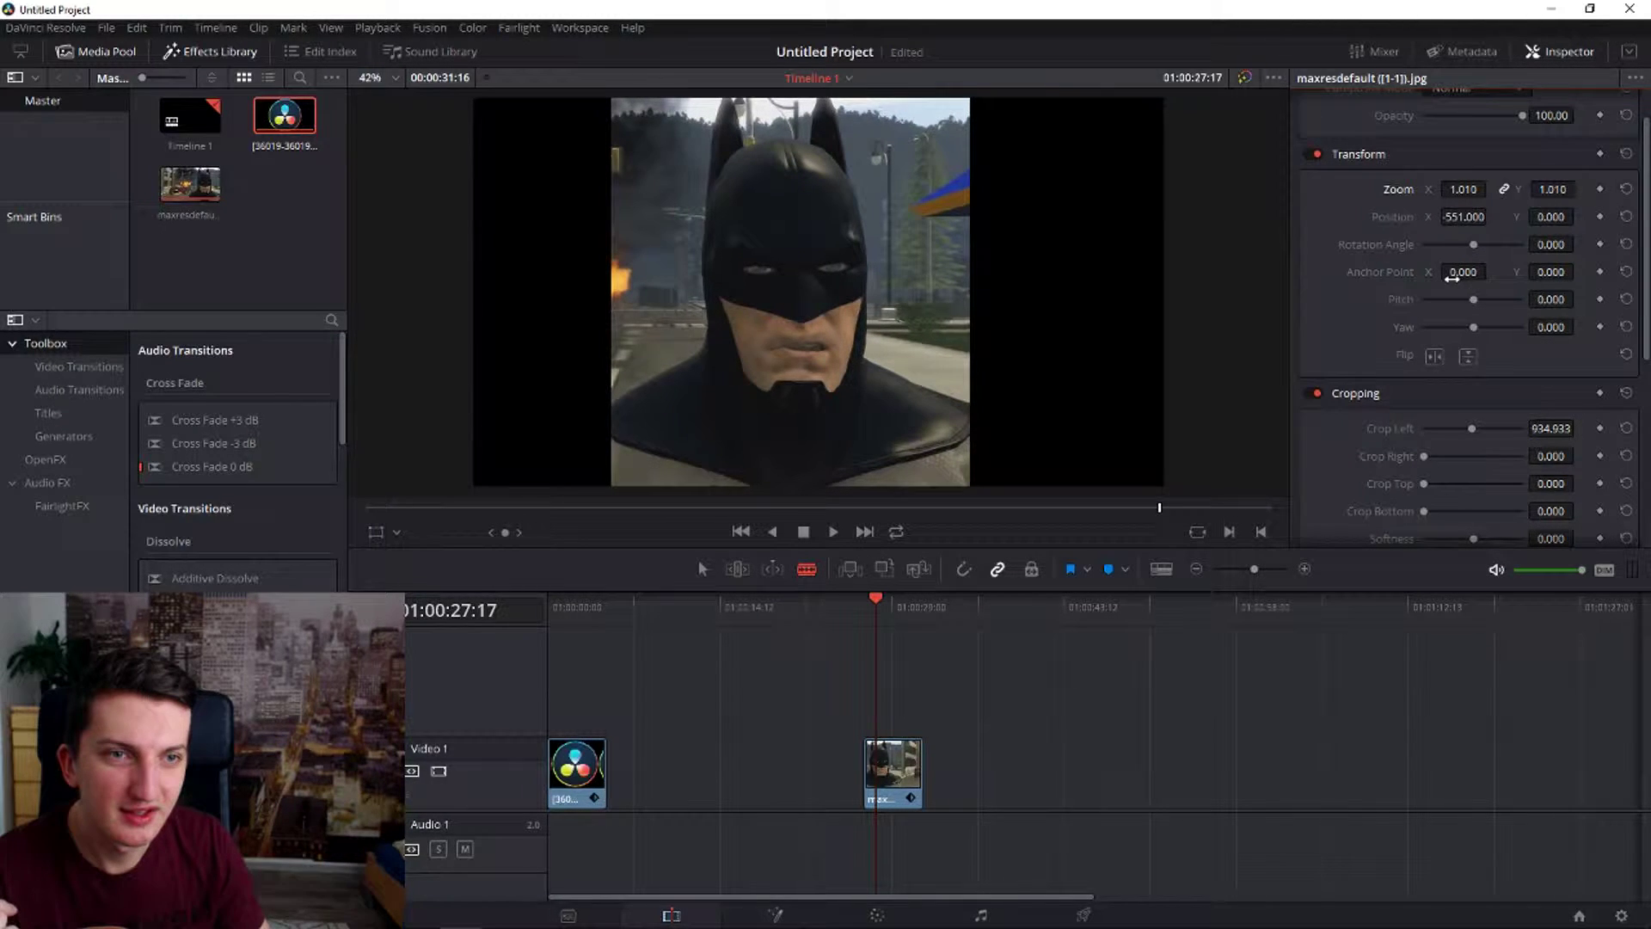
drag(1475, 244, 1473, 241)
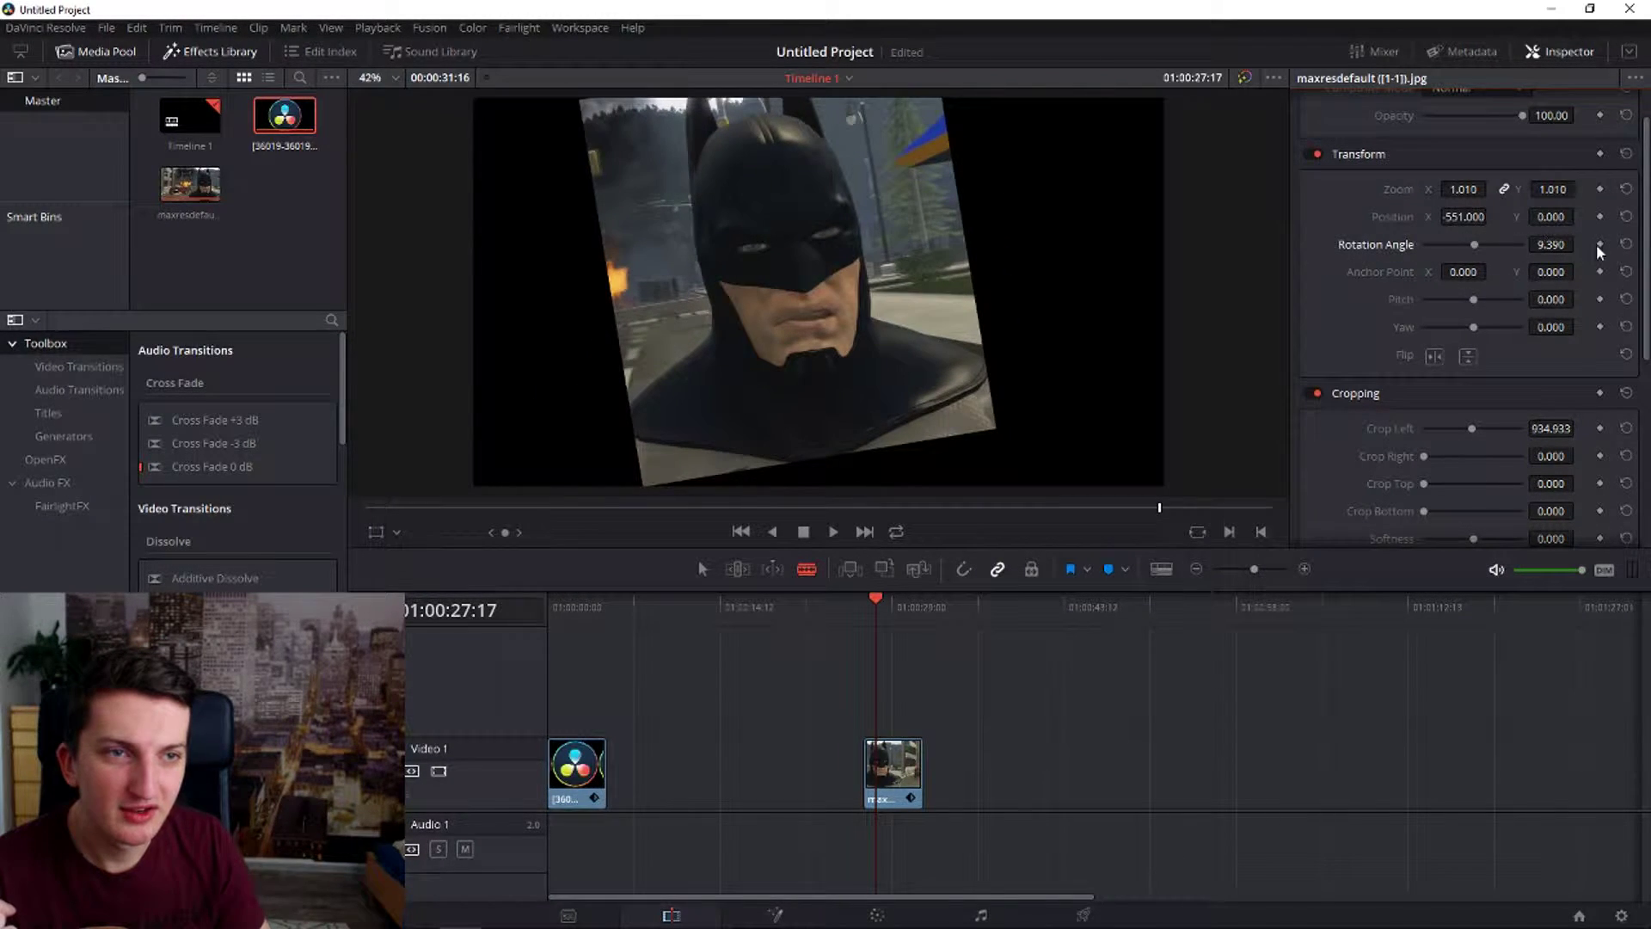
click(1625, 244)
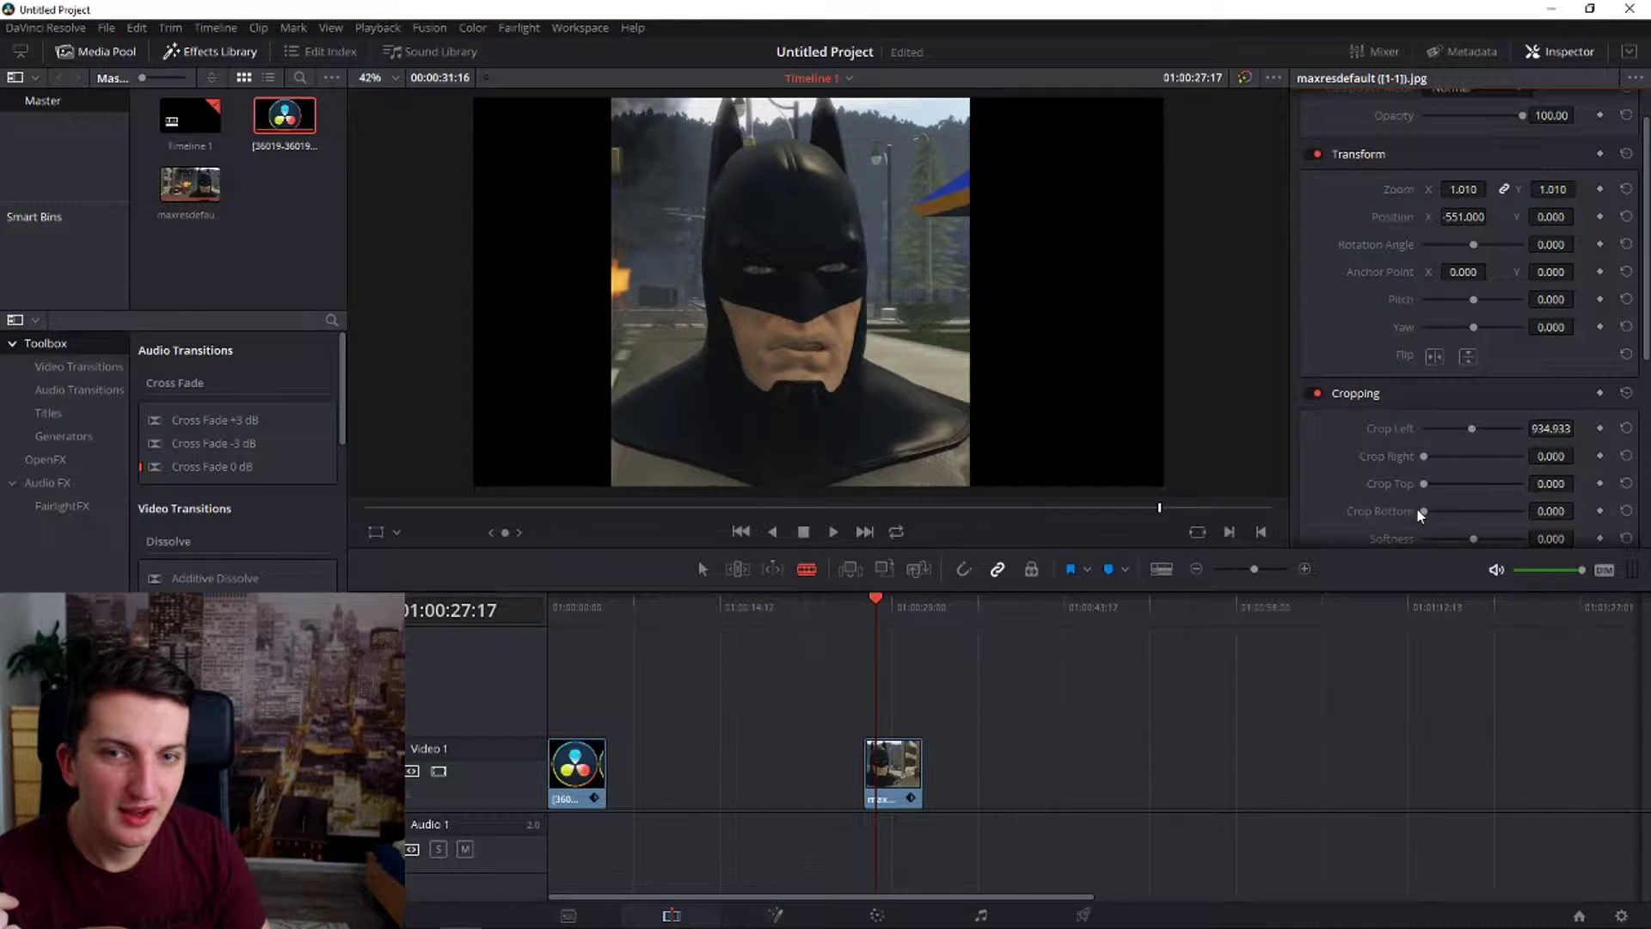
Set the Batman image's Crop Bottom to about 160 and Position Y to -93
drag(1424, 511, 1440, 515)
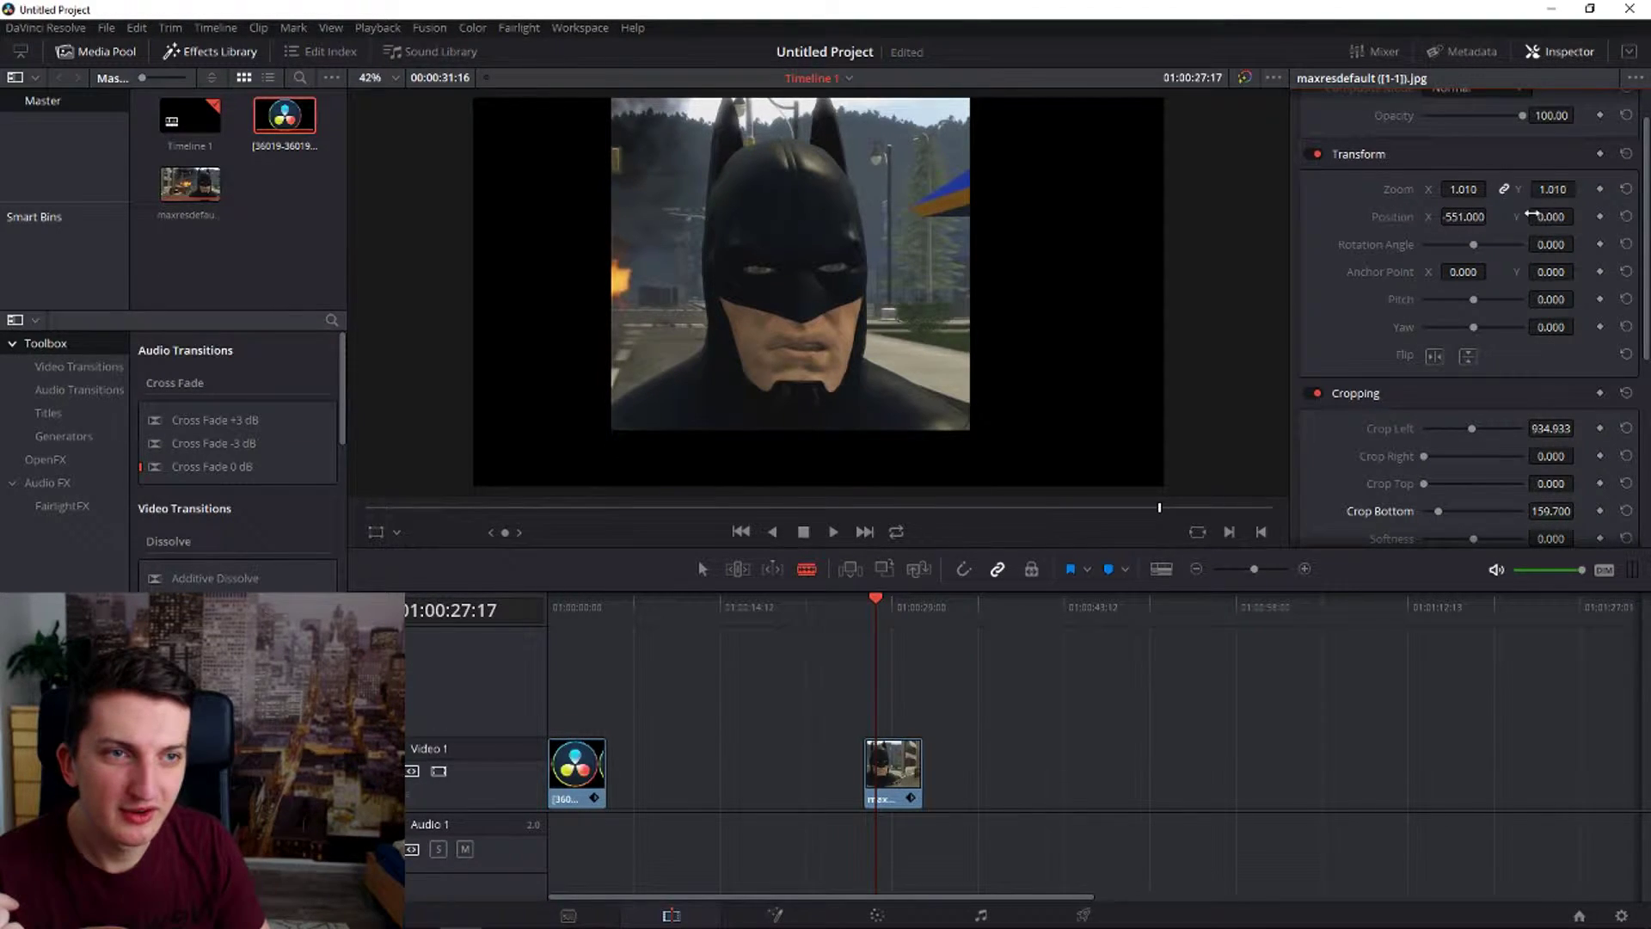
mouse_move(1533, 216)
mouse_down()
mouse_move(1484, 218)
mouse_move(1595, 218)
mouse_up()
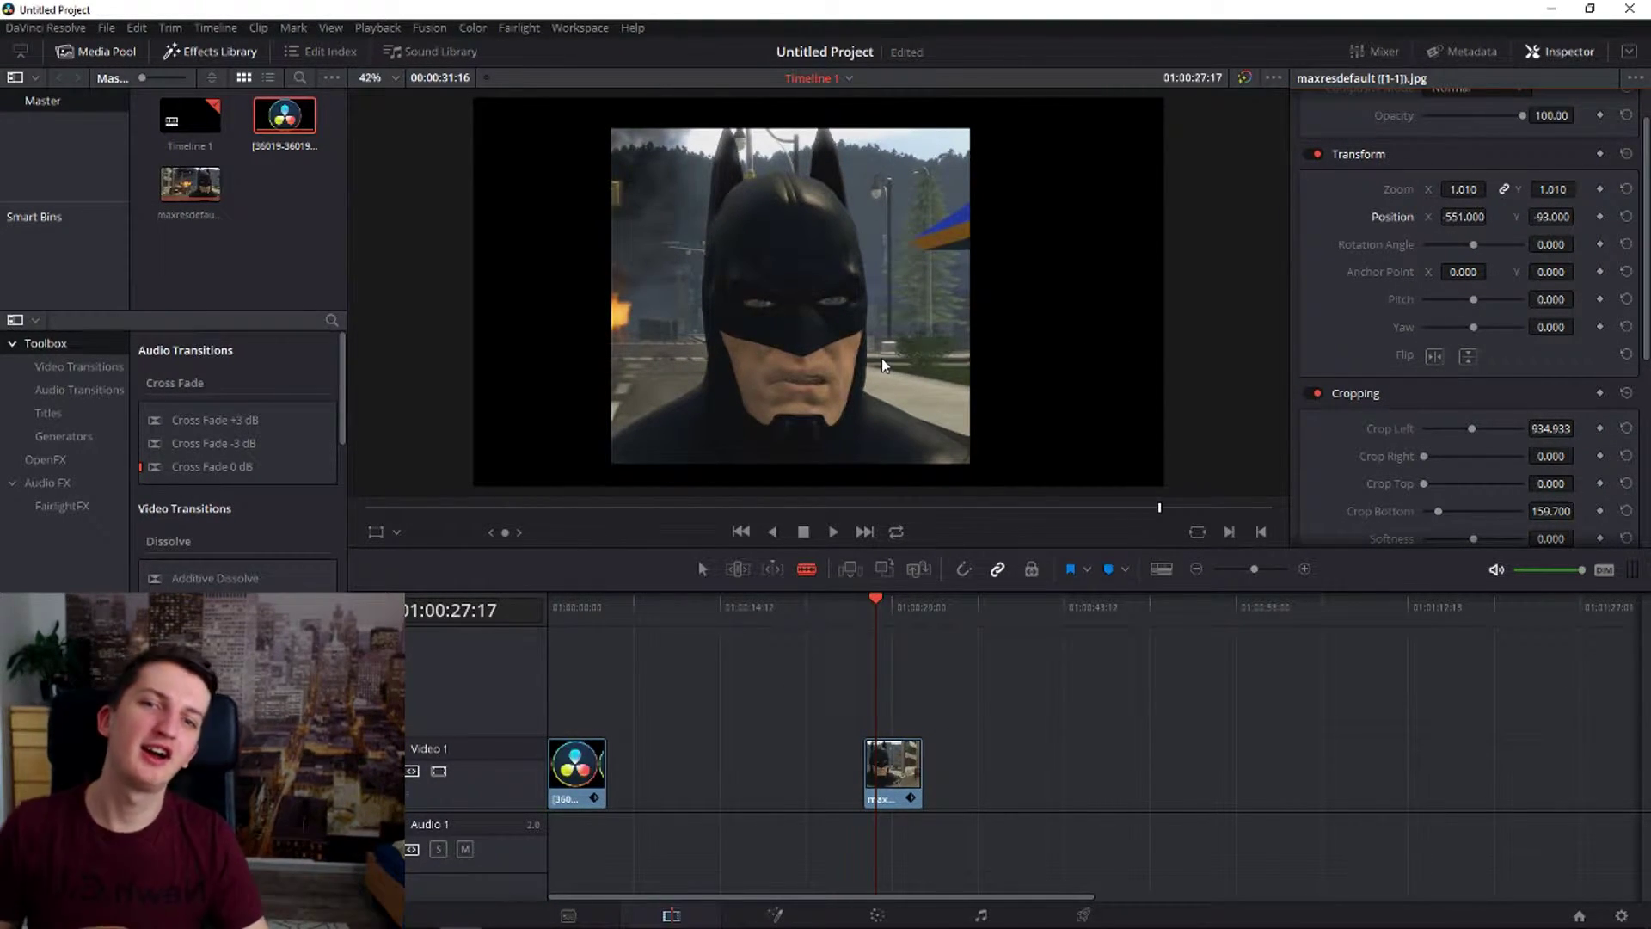
Keyframe Batman's rotation at 360 at clip end and -360 at start, then play it back
click(1522, 241)
click(916, 622)
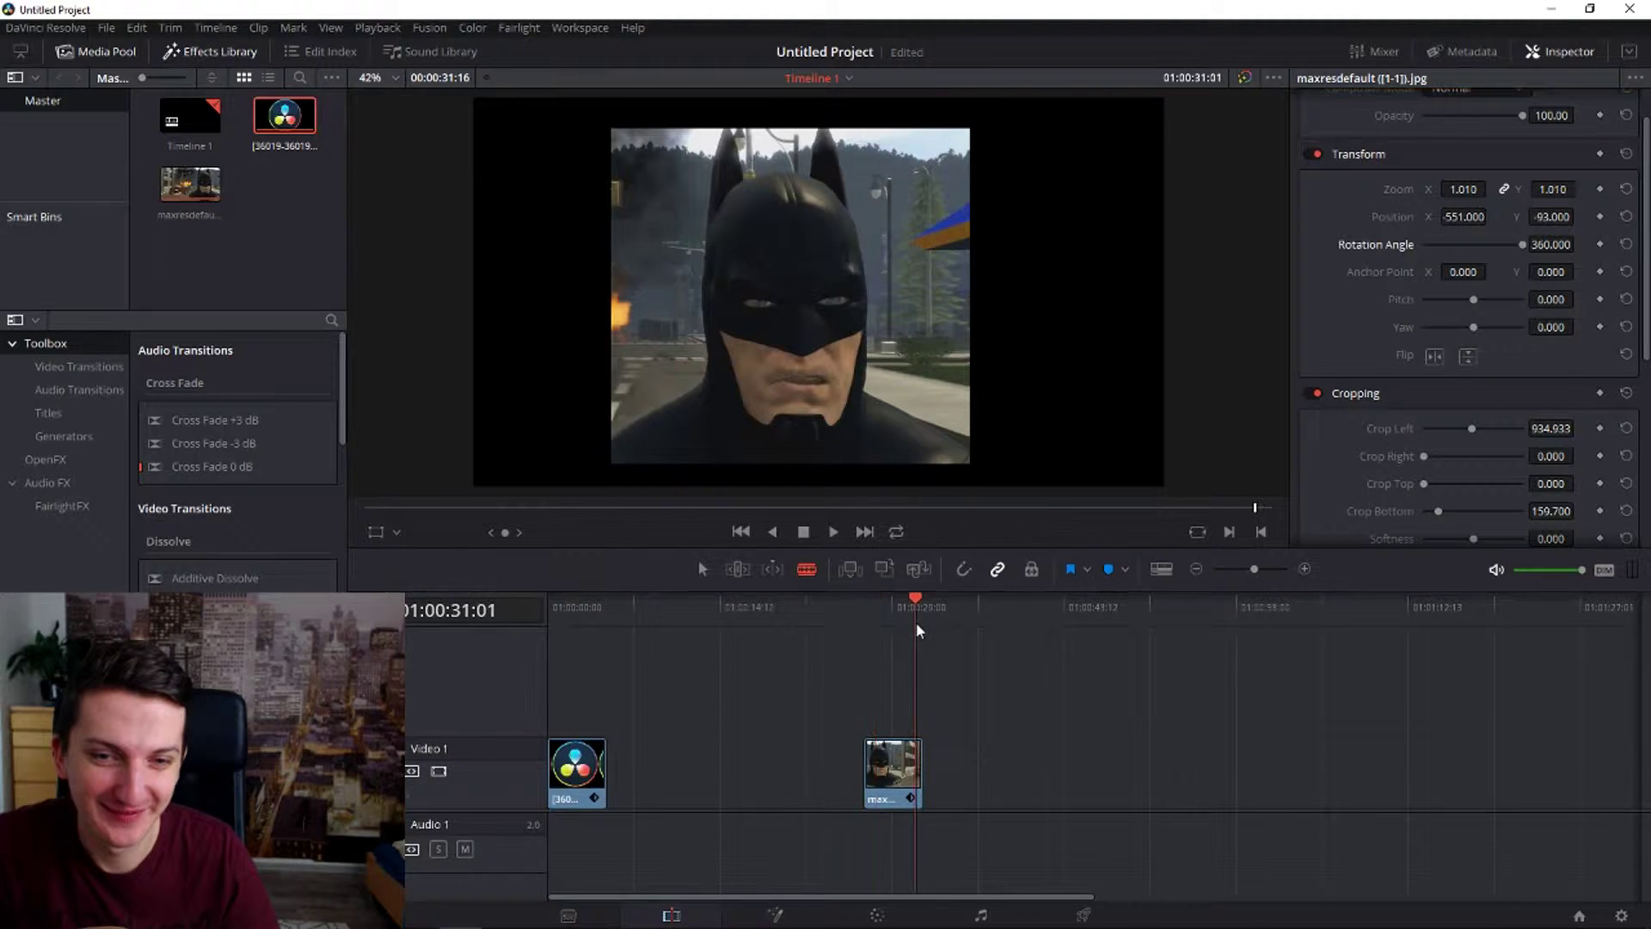
click(1600, 245)
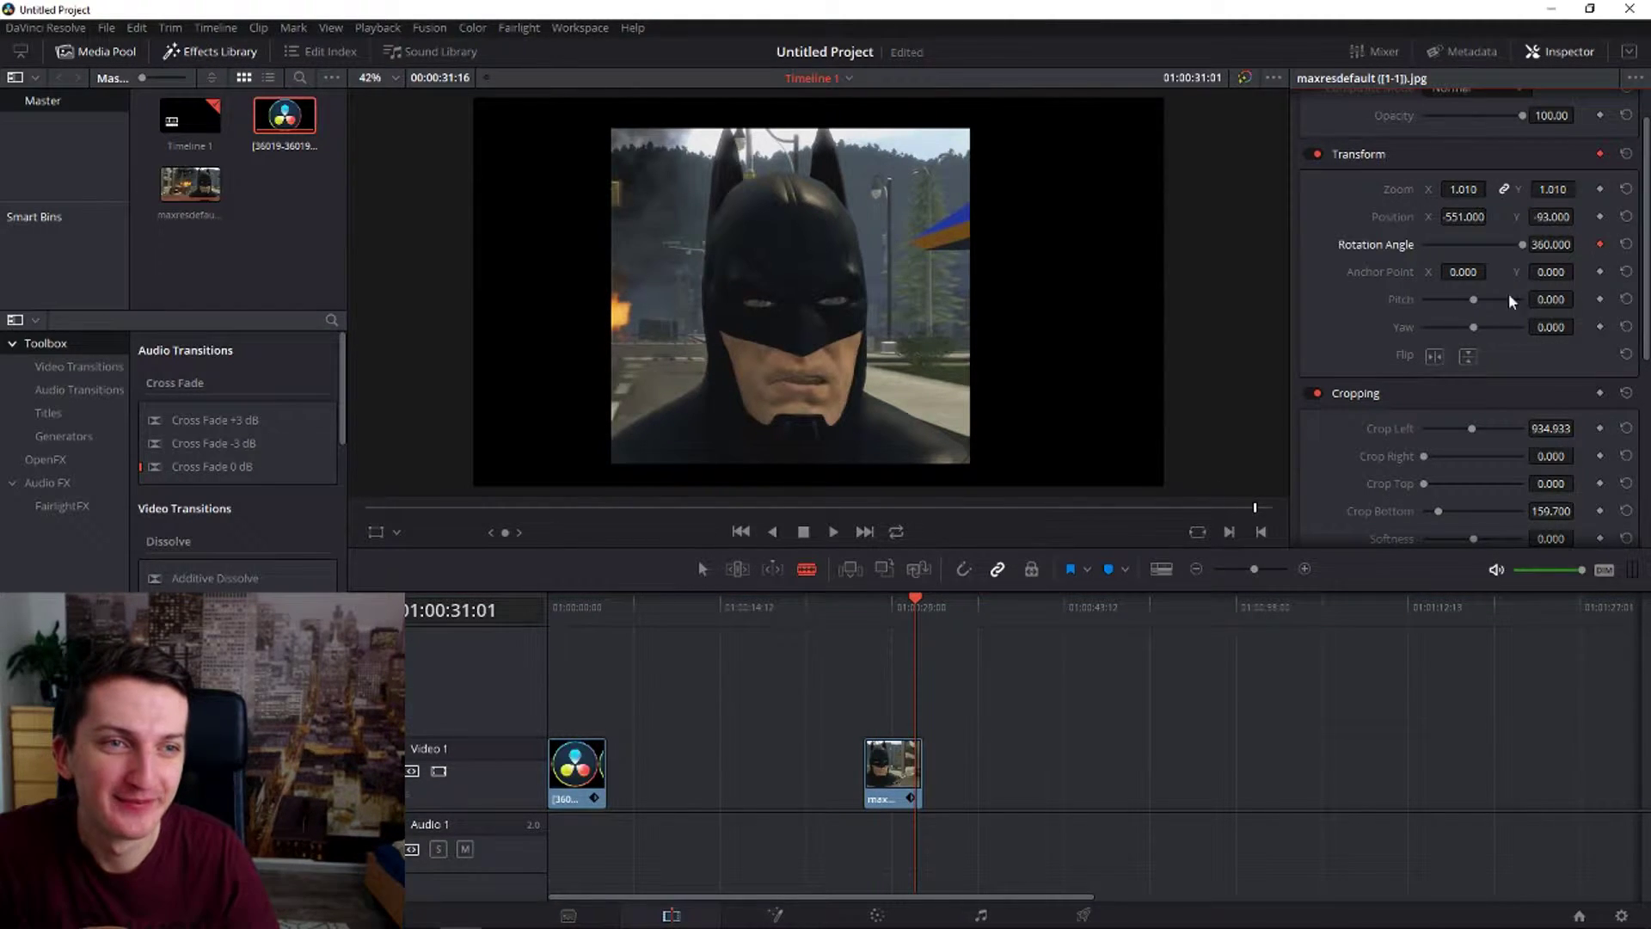
click(873, 623)
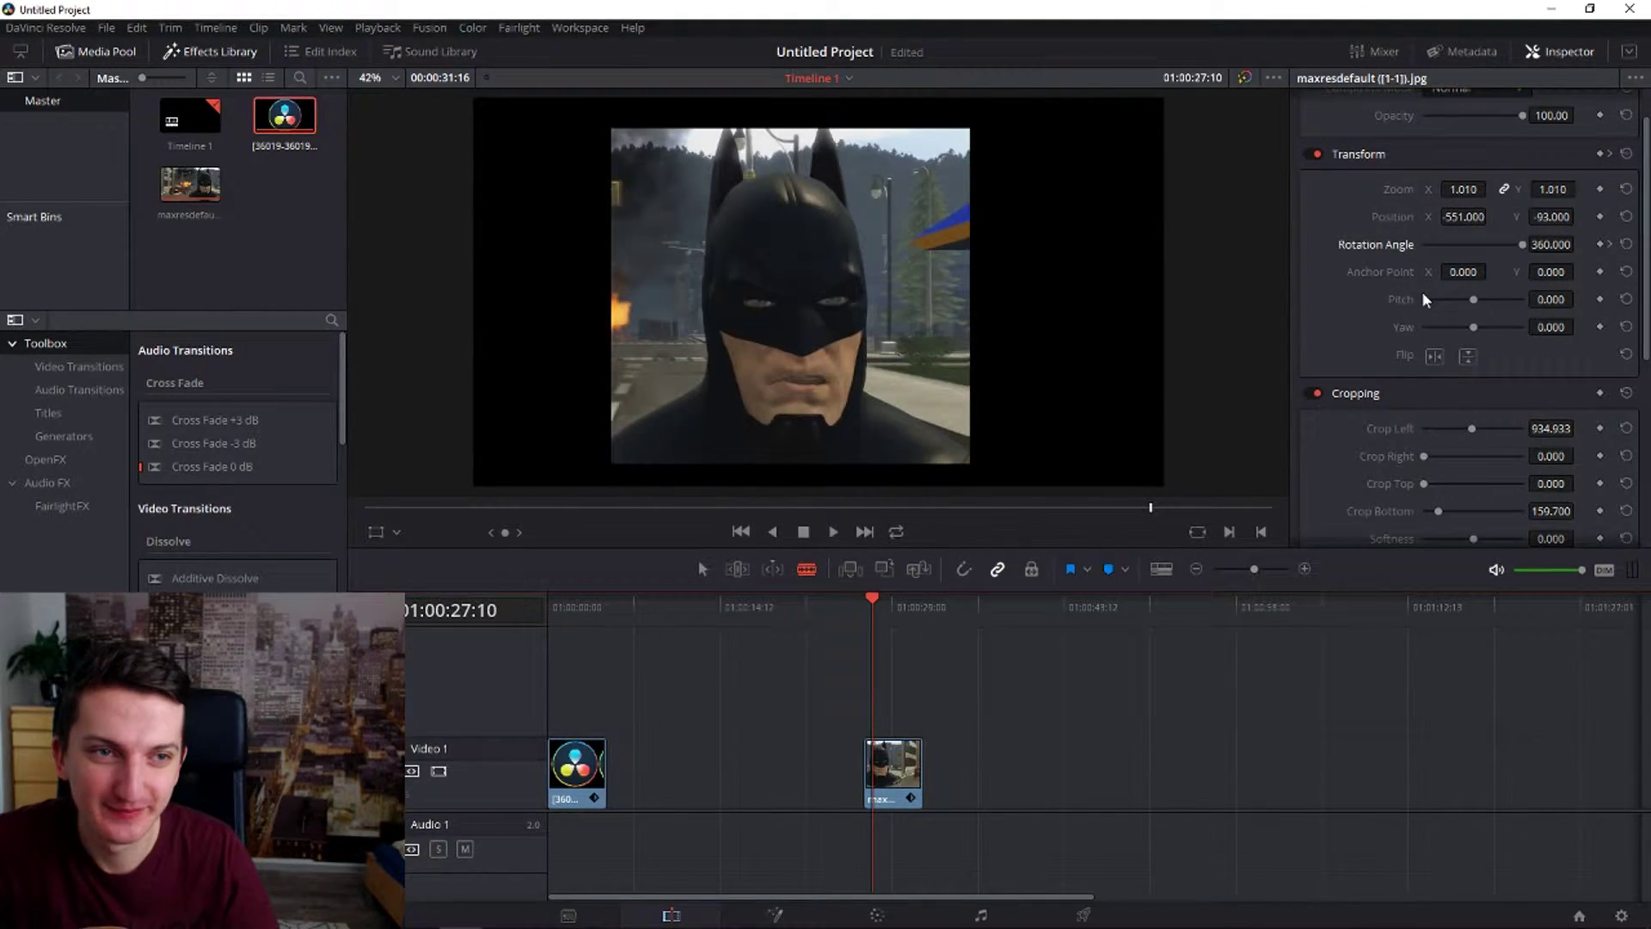
click(1424, 245)
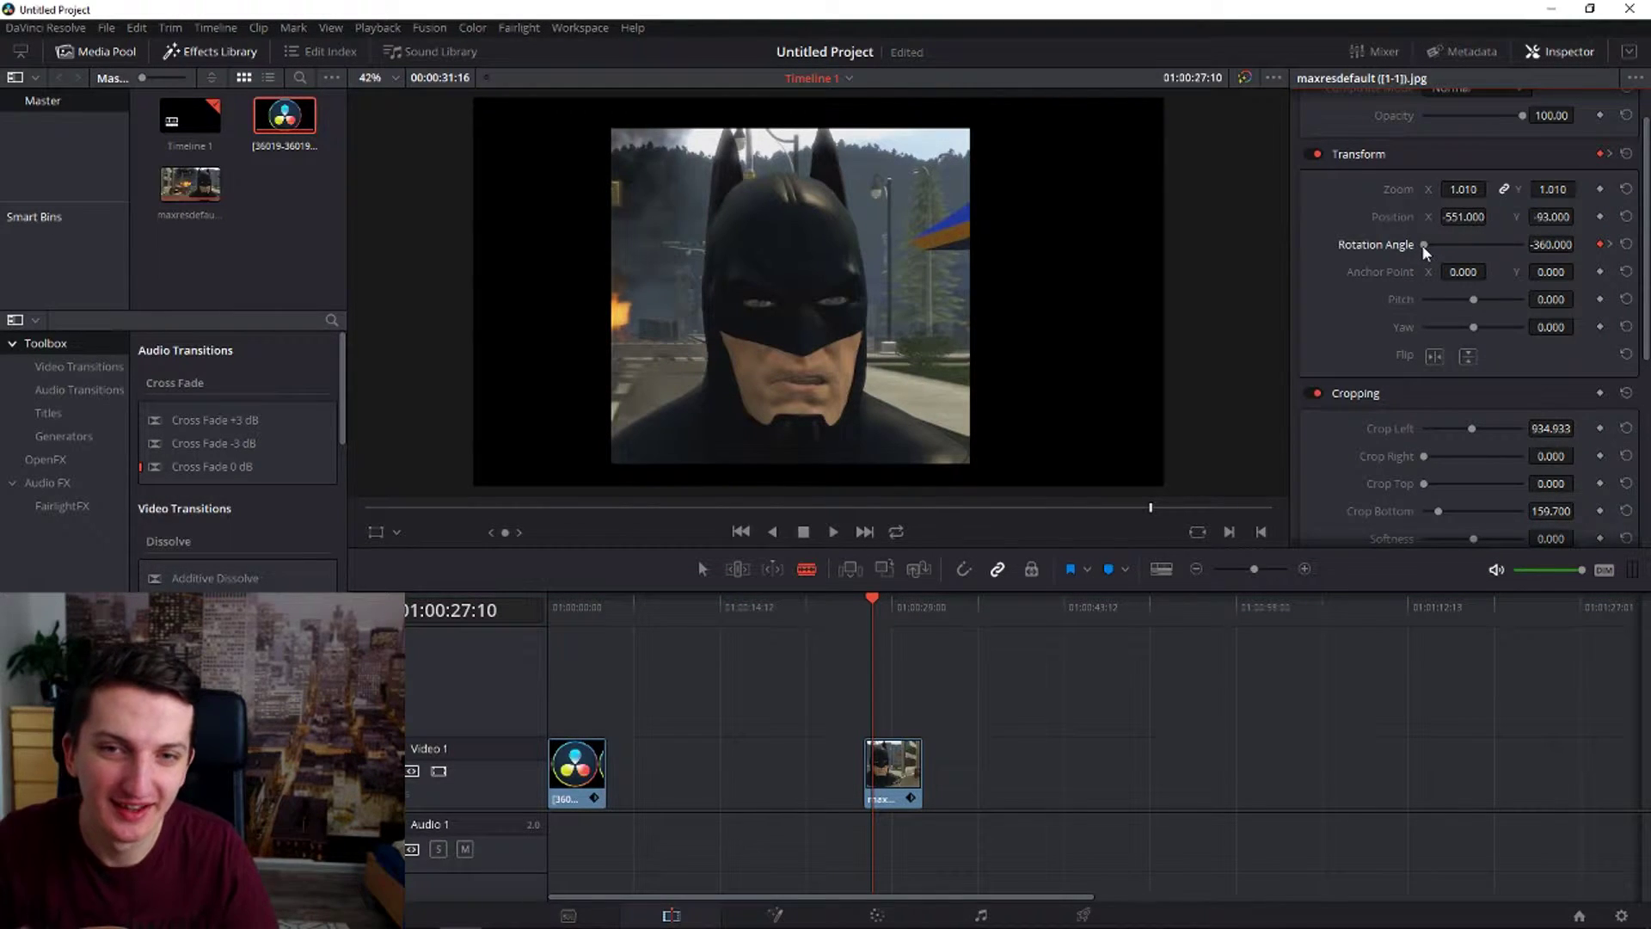
key(space)
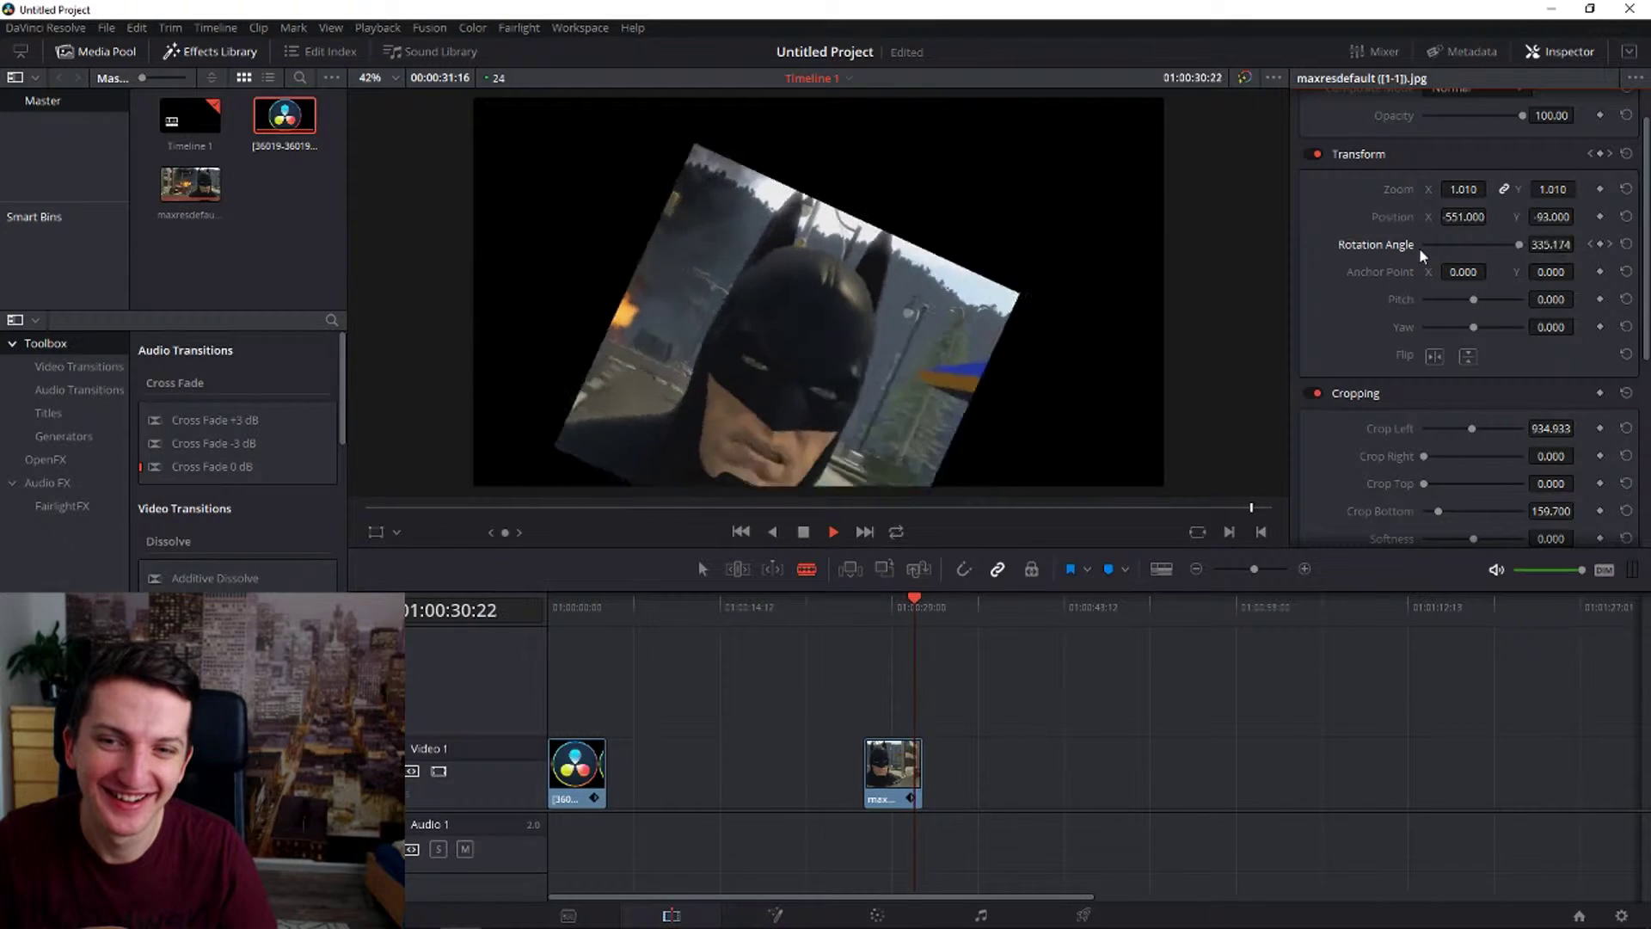
click(576, 606)
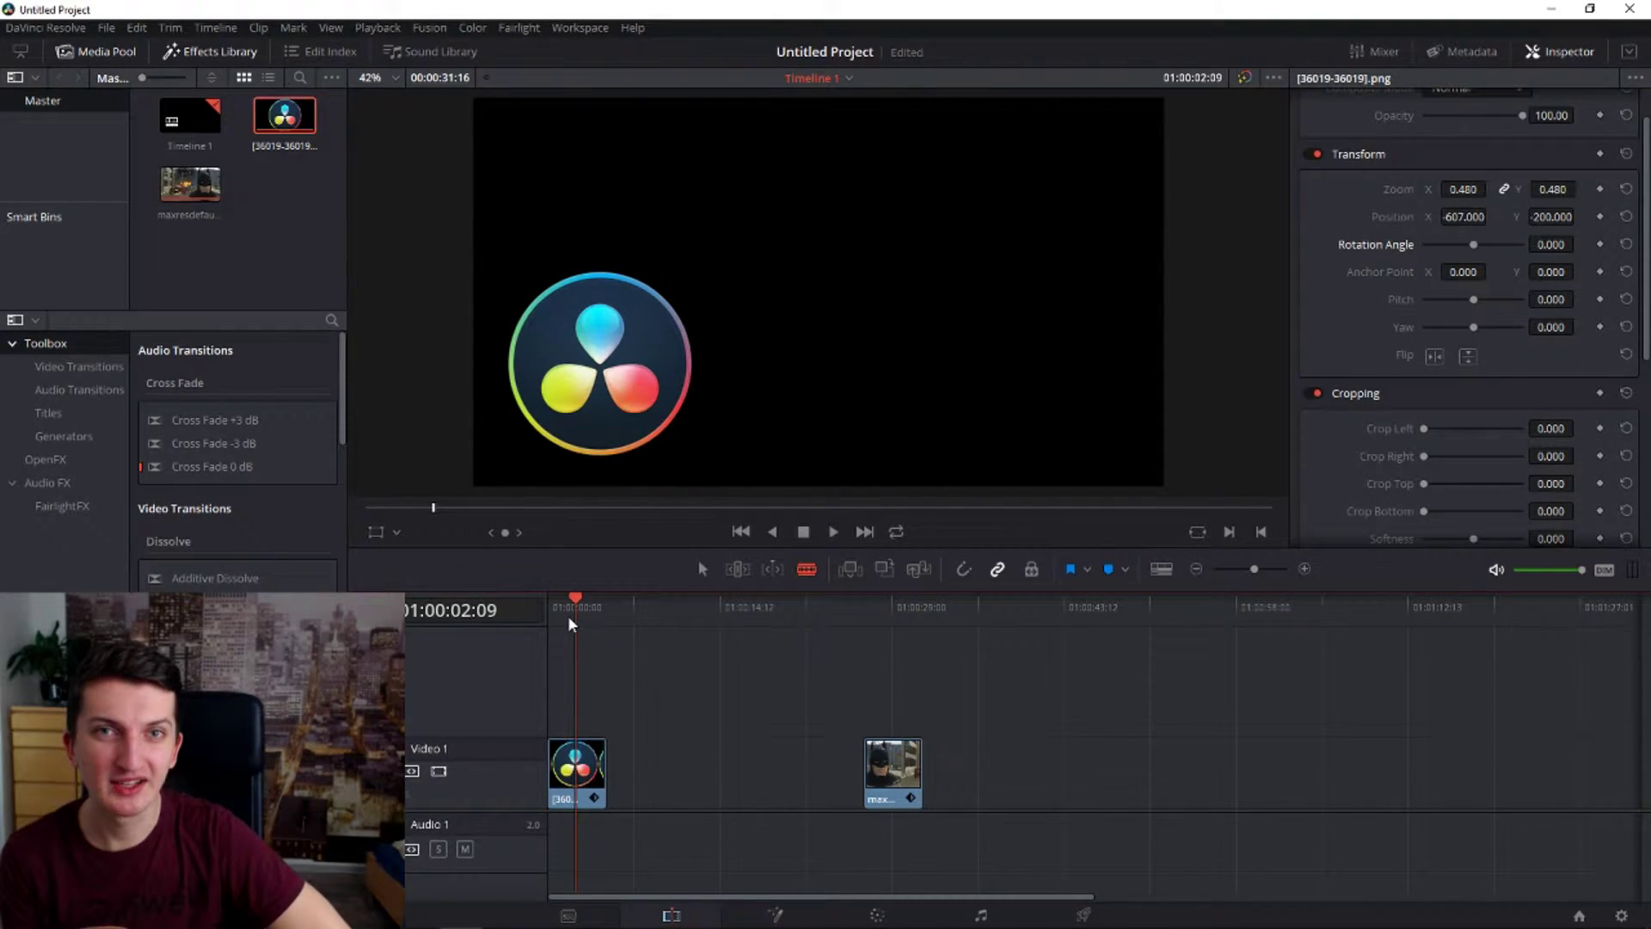